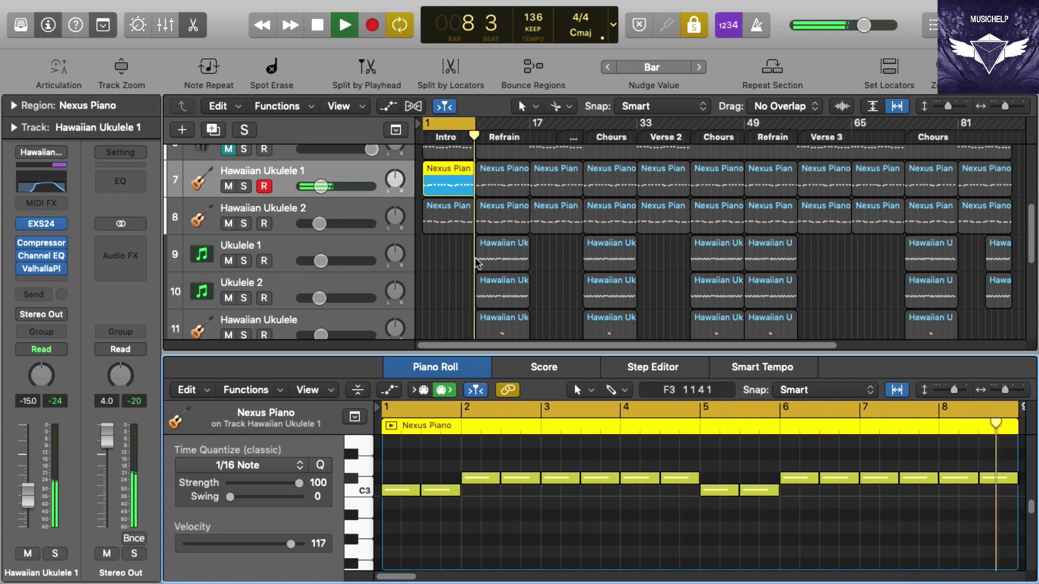
Step: Audition the Intro region of the Hawaiian Ukulele 2 track in a loop
key("space")
left_click(461, 220)
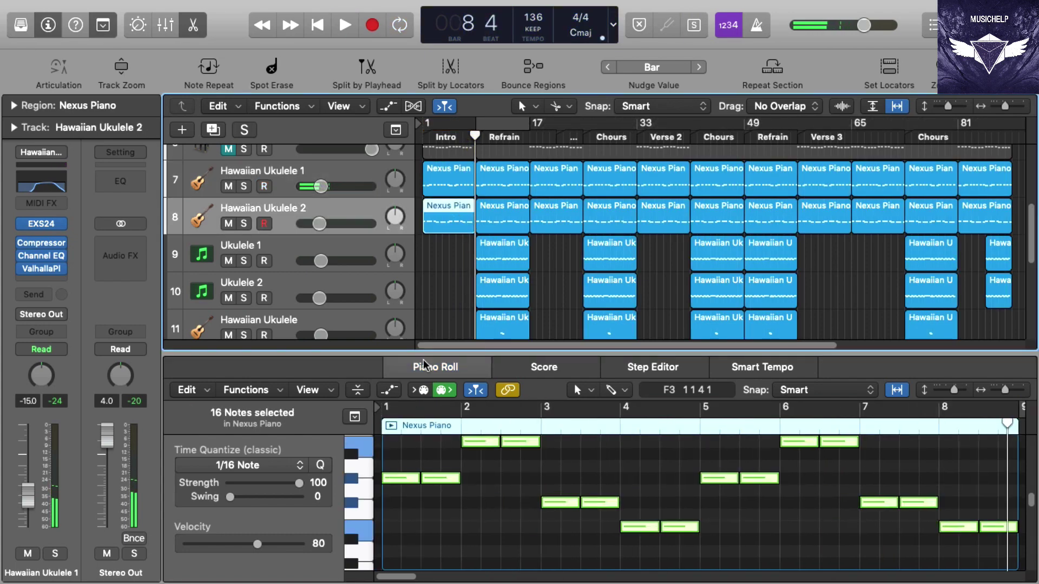
scroll(393, 433, "up", 3)
left_click(390, 425)
scroll(471, 463, "down", 2)
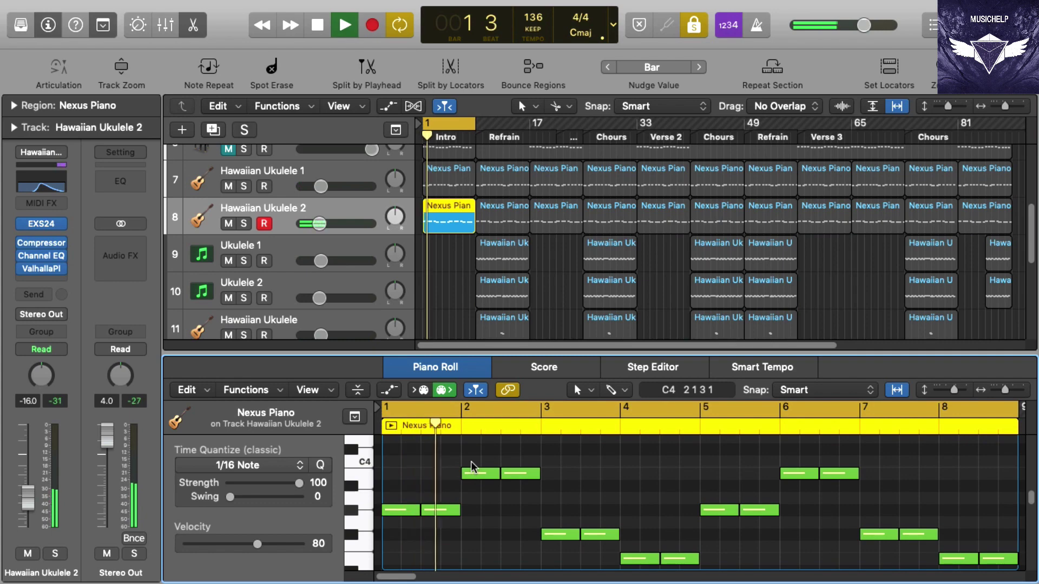
Step: Check the library sounds used by the Hawaiian Ukulele 2 and Hawaiian Ukulele 1 tracks, and hide the inspector
left_click(15, 28)
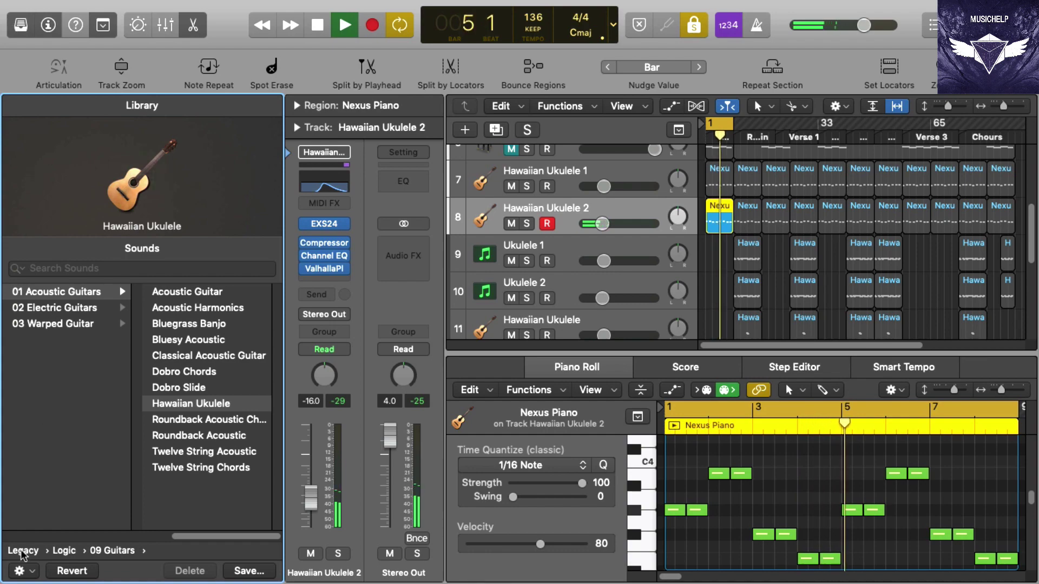
left_click(48, 26)
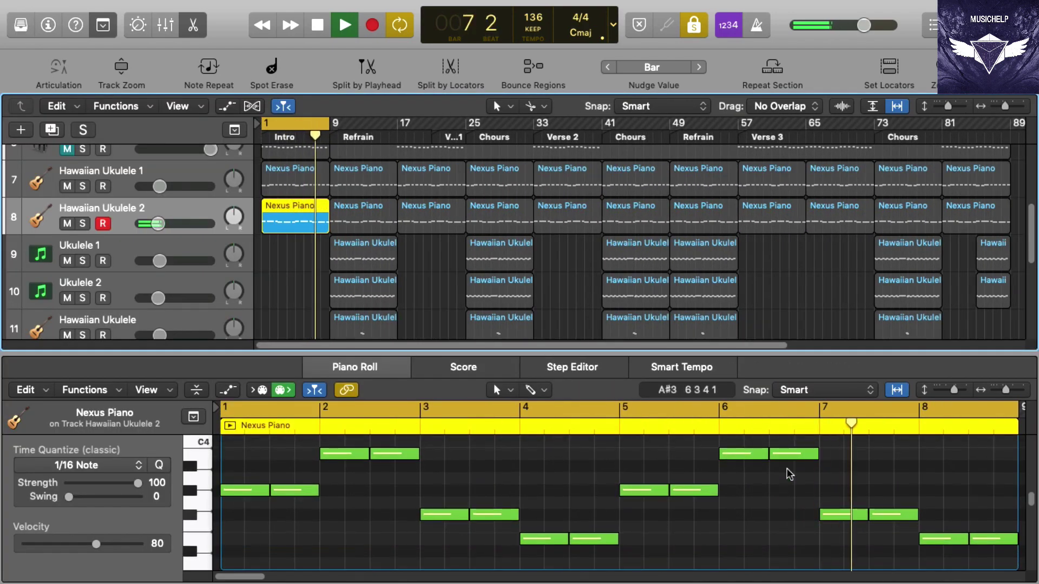
key("space")
left_click(237, 192)
left_click(21, 25)
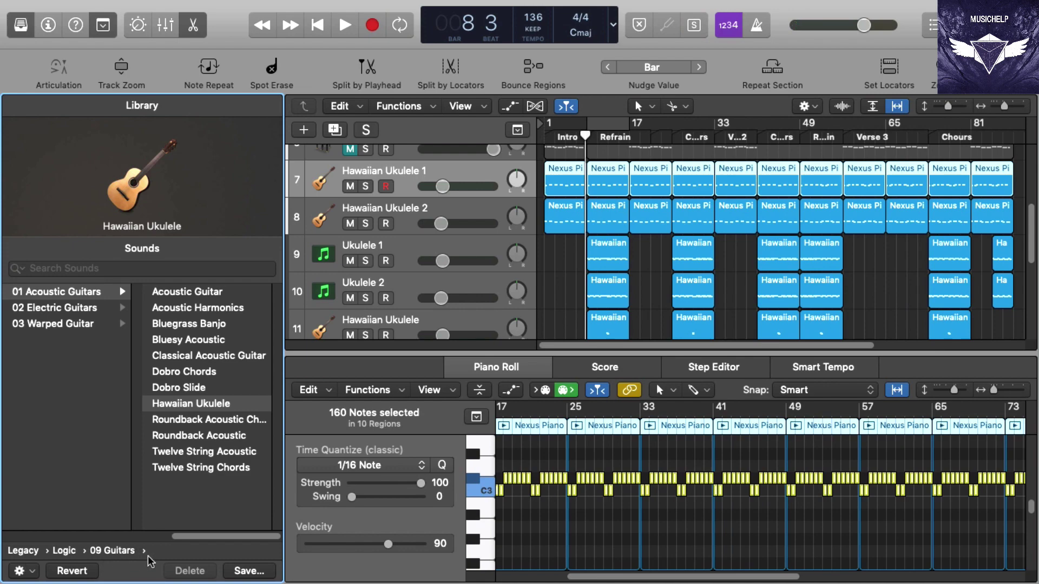
key("y")
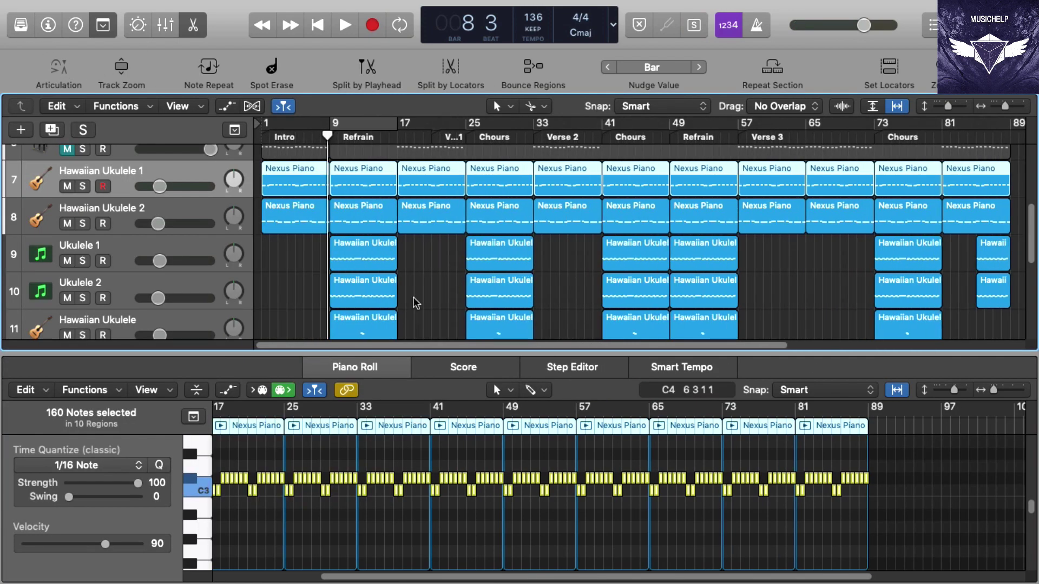
Step: Enlarge the Piano Roll editor and split the first Ukulele 1 region in the Refrain at bar 13
scroll(417, 301, "down", 2)
left_click(352, 208)
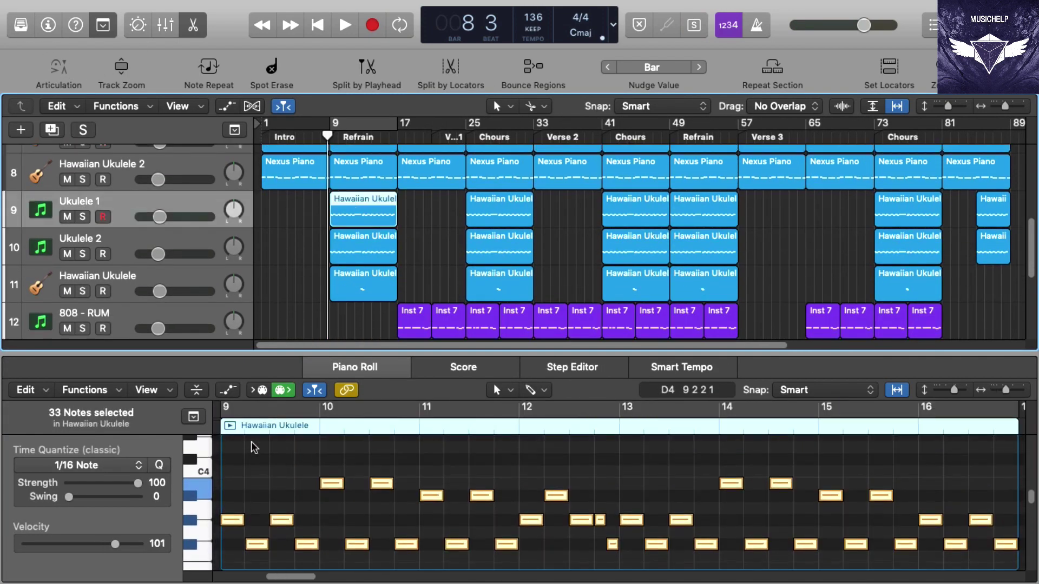
left_click_drag(411, 353, 410, 314)
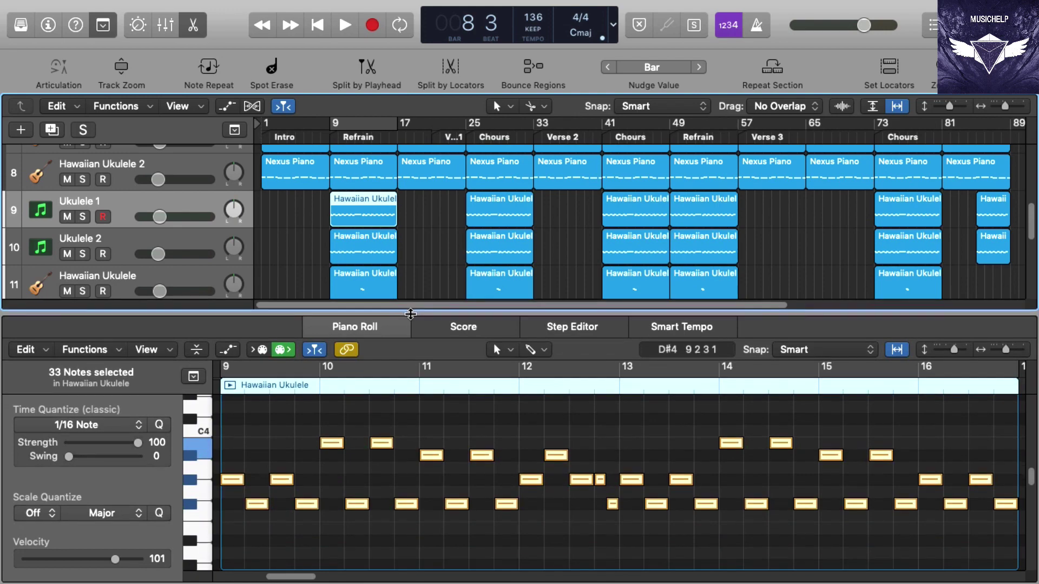
left_click(413, 248)
left_click(370, 209)
left_click(363, 210, "super")
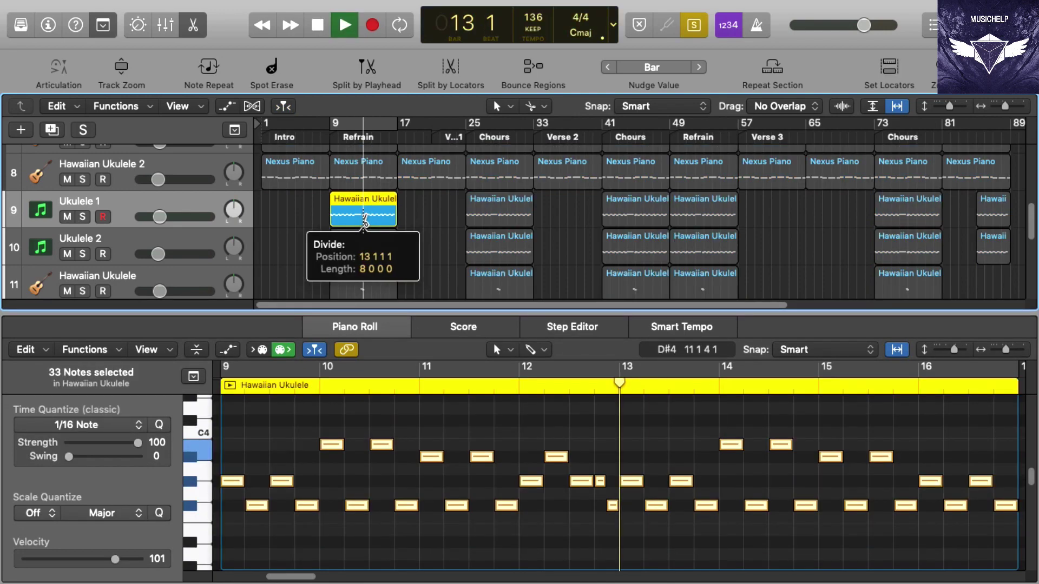
Step: Audition both halves of the split Ukulele 1 region in a loop, one after the other
left_click(230, 386)
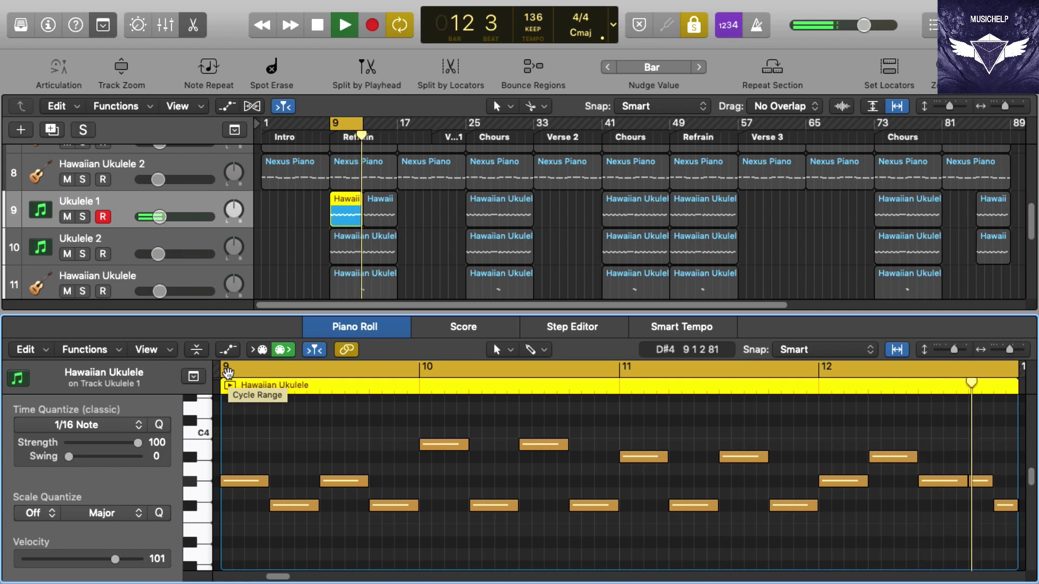
key("space")
left_click(387, 214)
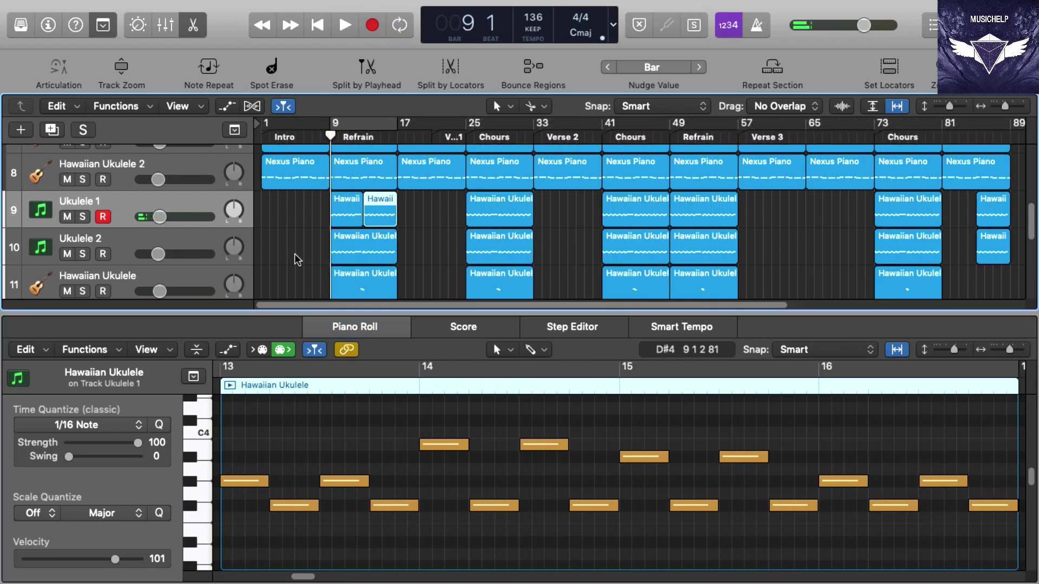
left_click(230, 385)
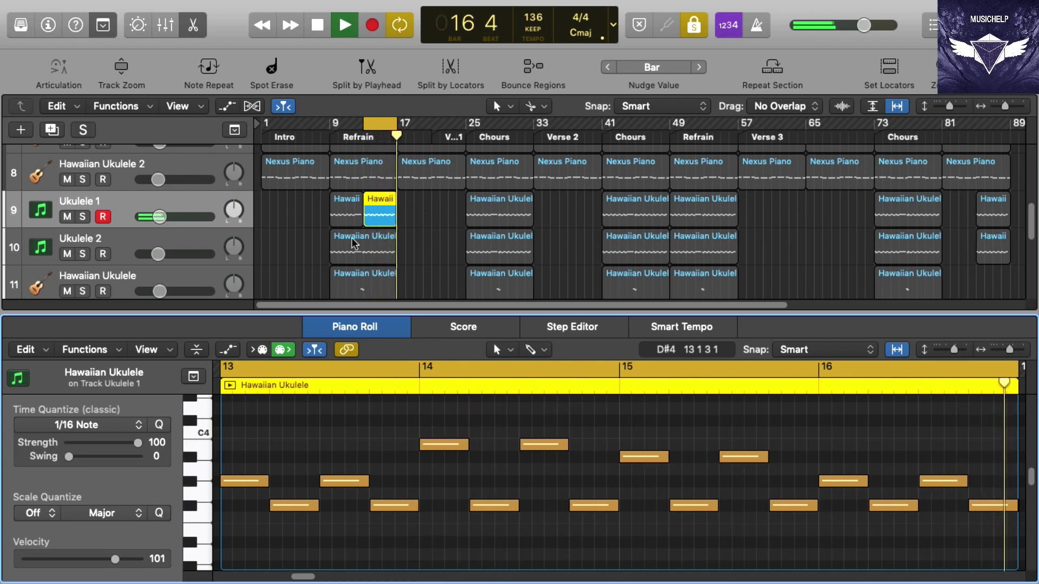
key("space")
Step: Split the first Ukulele 2 region in the Refrain at bar 13 and audition its first half in a loop
left_click(359, 250)
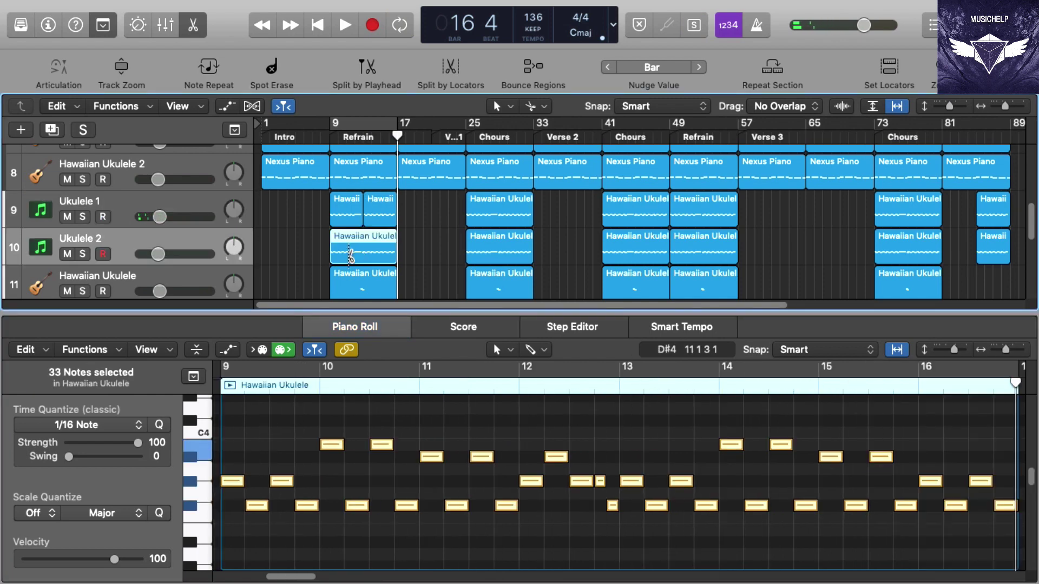
left_click(365, 258, "super")
left_click(350, 250)
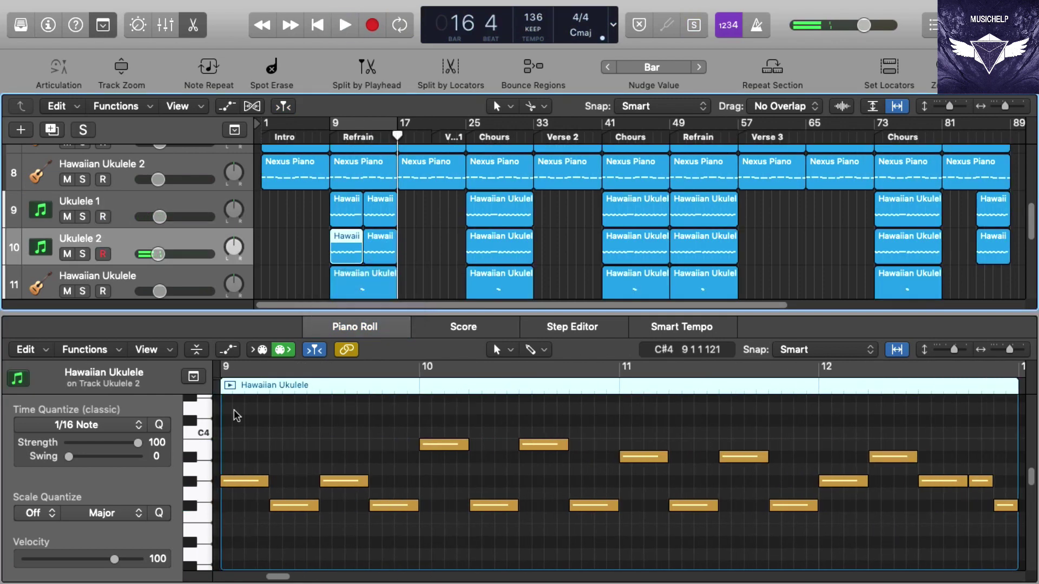
left_click(230, 385)
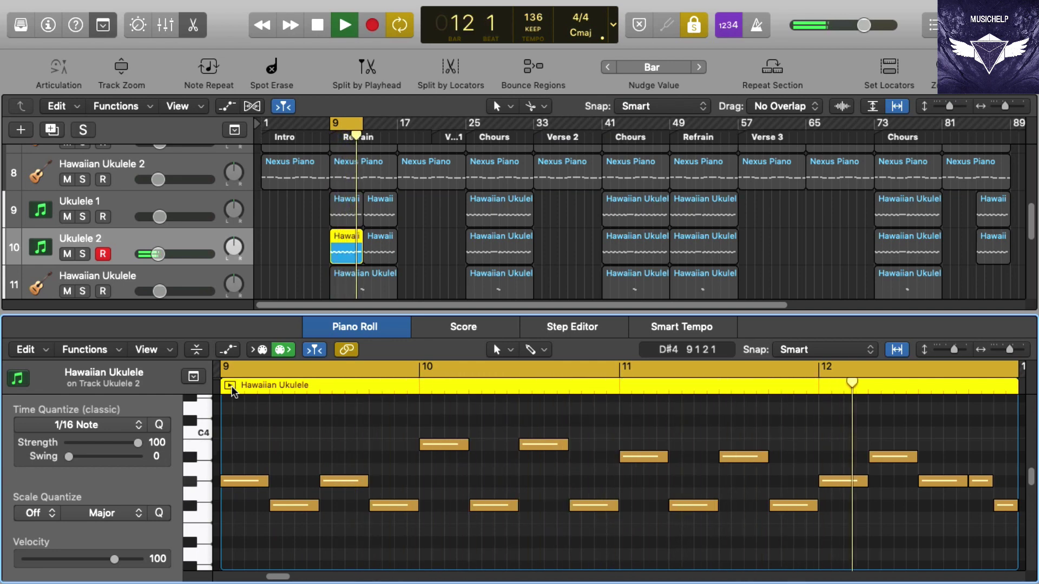
key("space")
Step: Audition the two notes at the end of bar 12 in the first region of Hawaiian Ukulele track 11
left_click(362, 296)
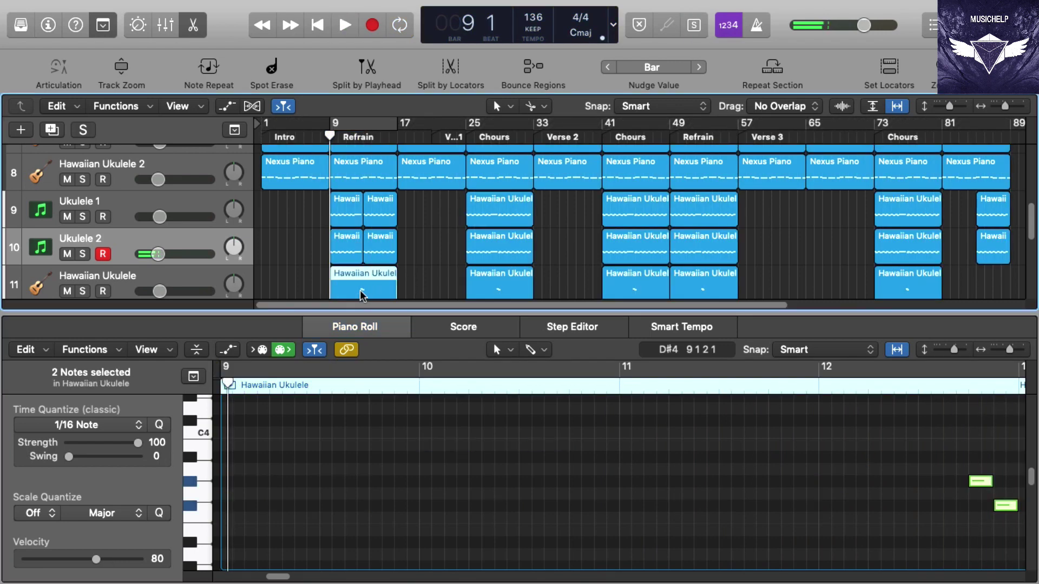
left_click(231, 385)
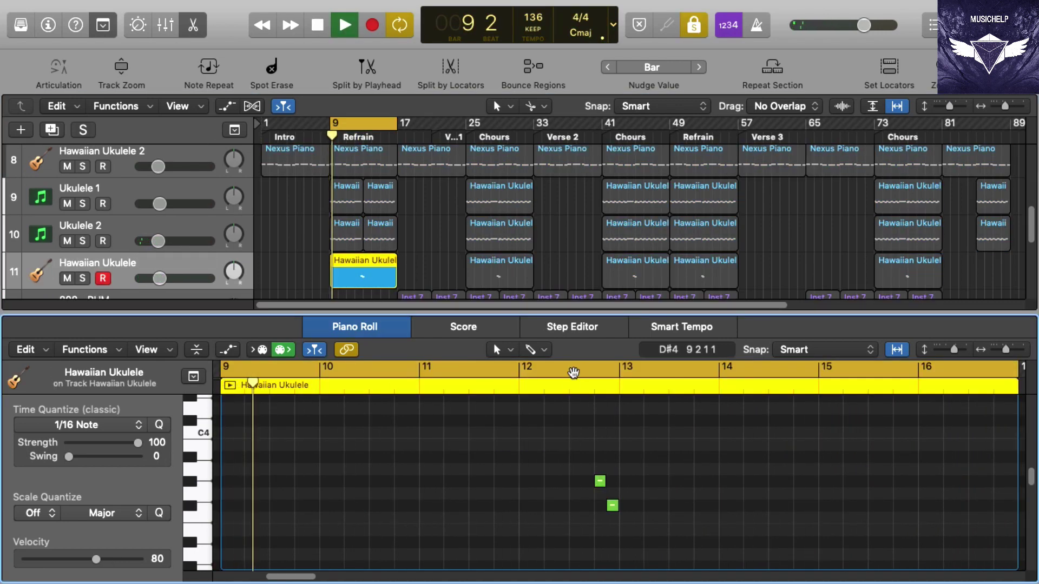
left_click(567, 384)
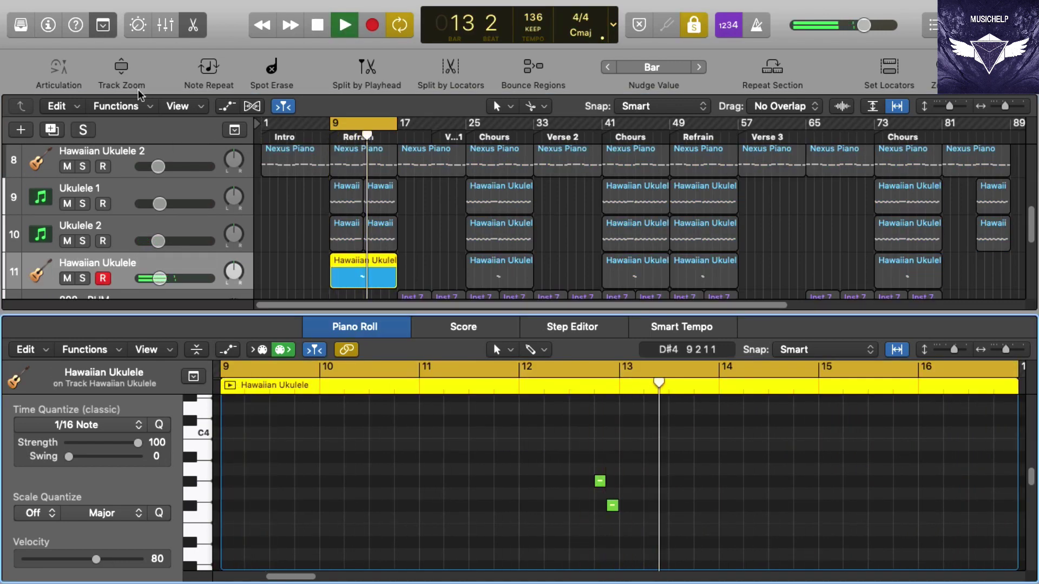
key("space")
Step: Show the inspector and view the channel strips of the Ukulele 2, Ukulele 1 and Hawaiian Ukulele tracks
left_click(45, 27)
left_click(232, 229)
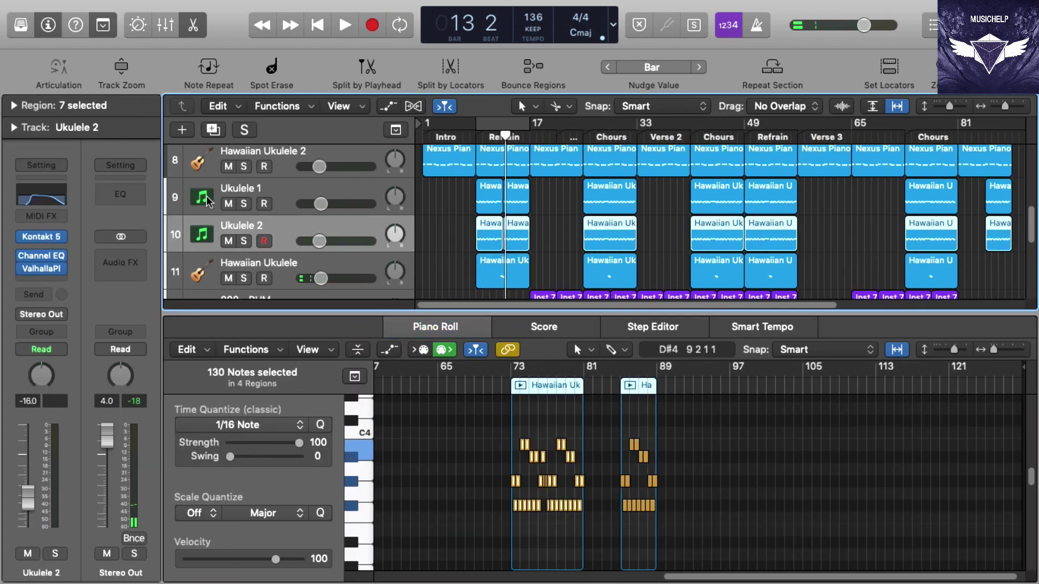
left_click(207, 201)
left_click(215, 273)
Step: Audition the first 808 - RUM region, starting at bar 17, in a loop
scroll(505, 241, "down", 2)
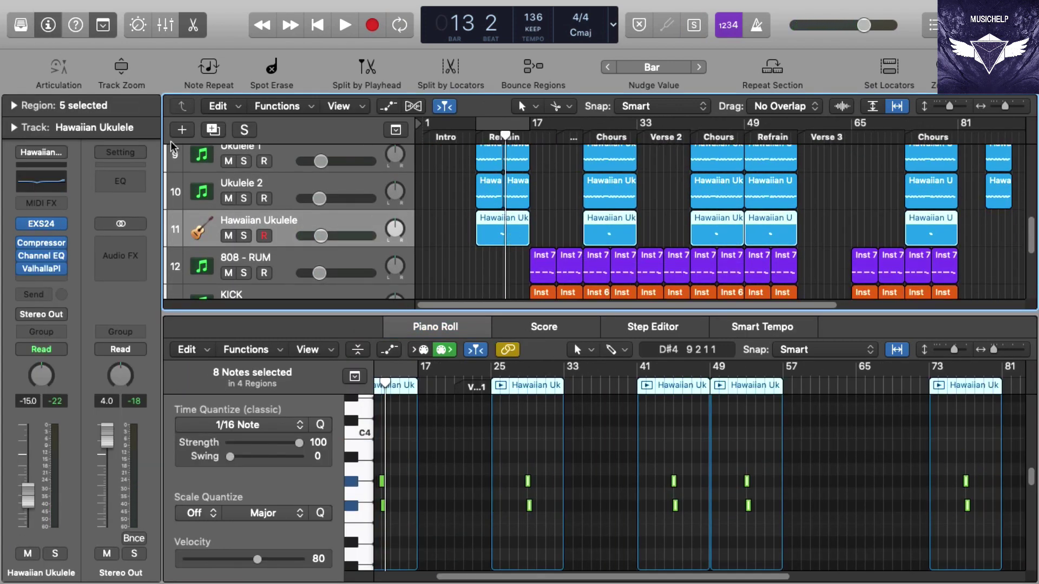
left_click(473, 269)
left_click(542, 267)
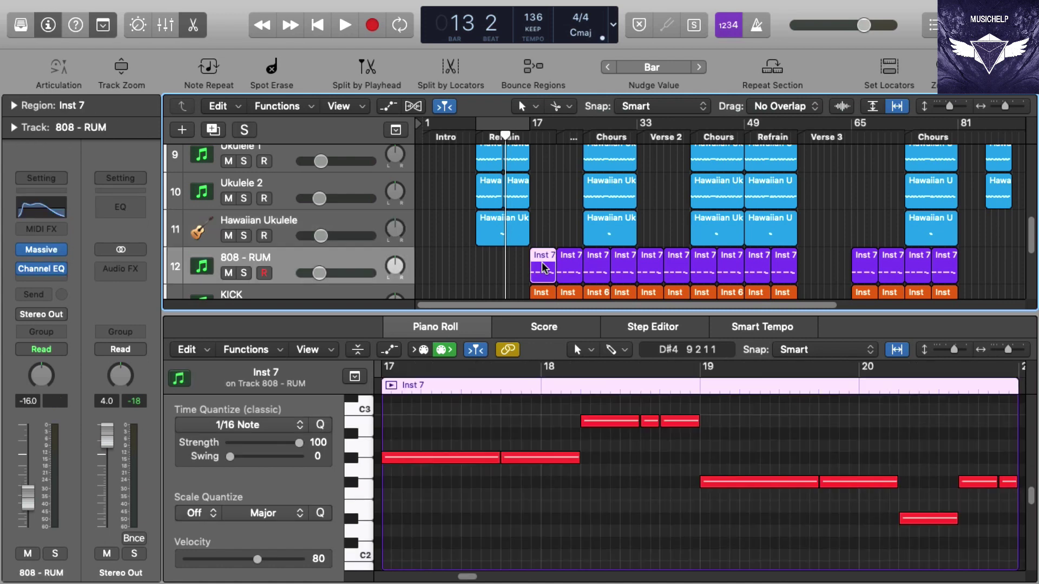
scroll(447, 431, "up", 2)
left_click(392, 386)
key("space")
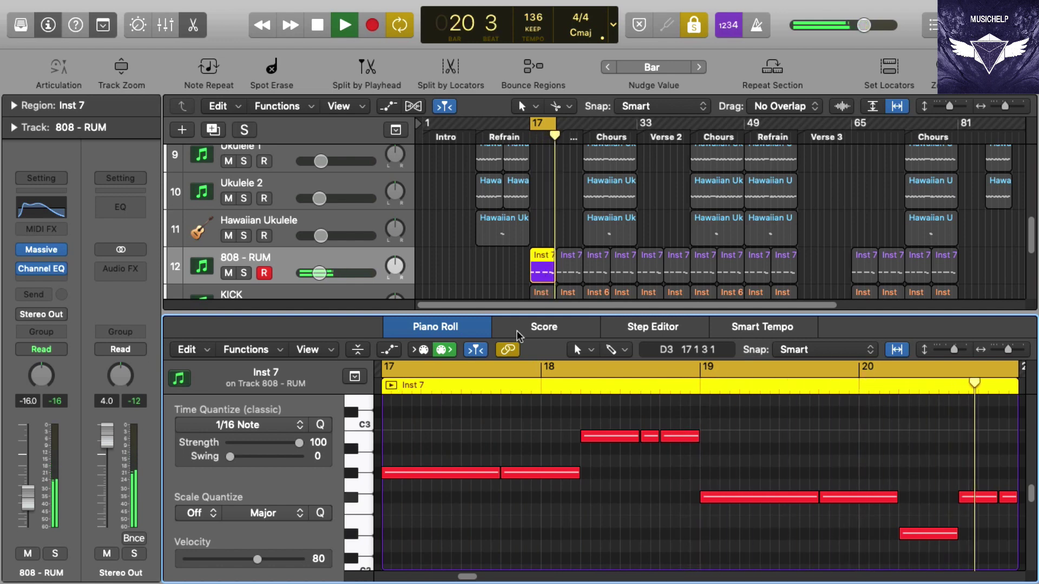
key("space")
Step: Audition the first KICK region, starting at bar 17, in a loop
scroll(581, 252, "down", 1)
left_click(542, 271)
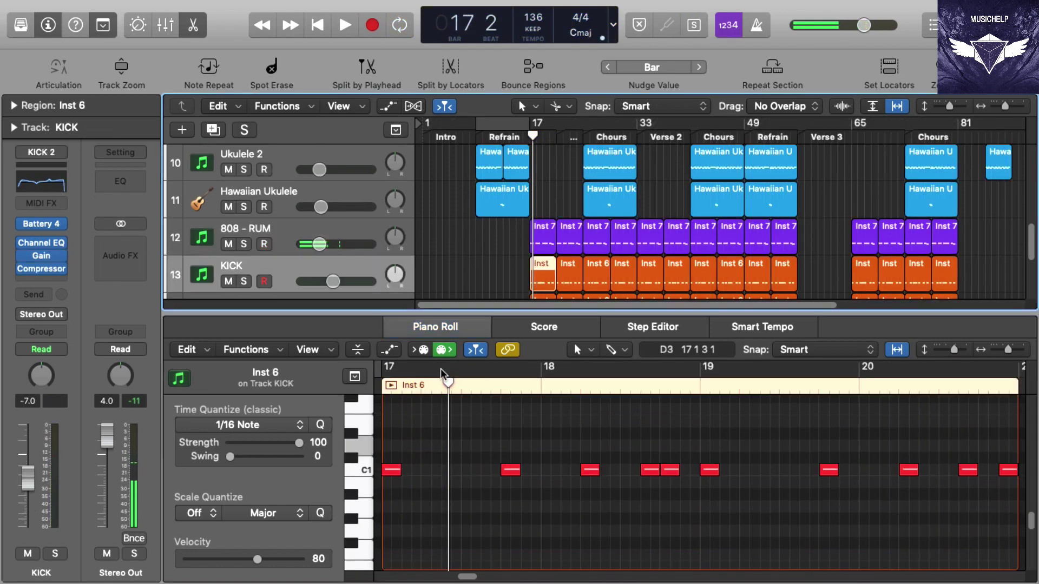
left_click(393, 388)
key("c")
key("ctrl+s")
key("space")
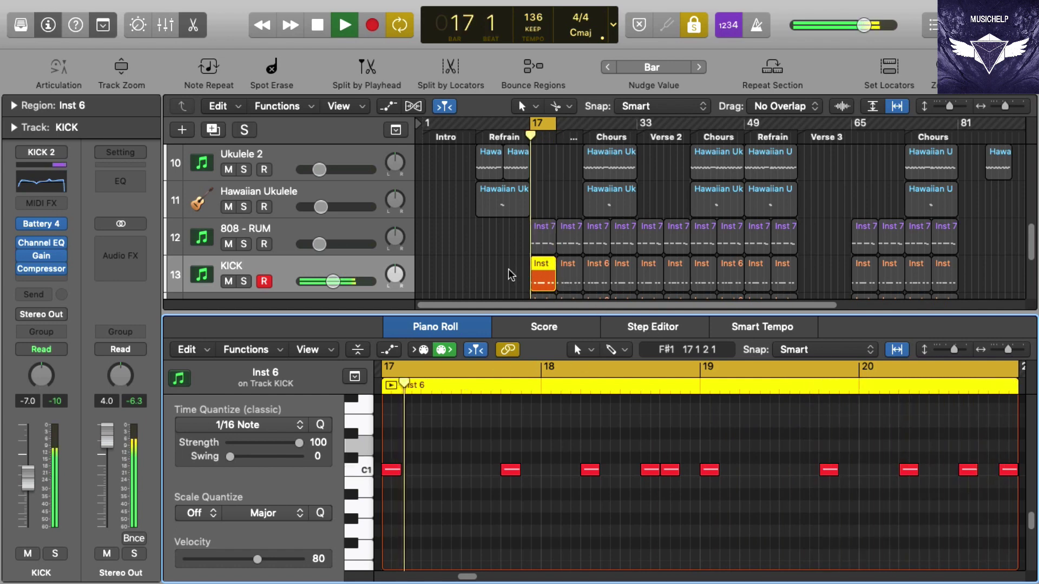
key("space")
key("c")
key("ctrl+s")
Step: Select all C1 notes across the KICK regions and set their velocity to 109
left_click_drag(508, 270, 966, 274)
left_click(357, 471)
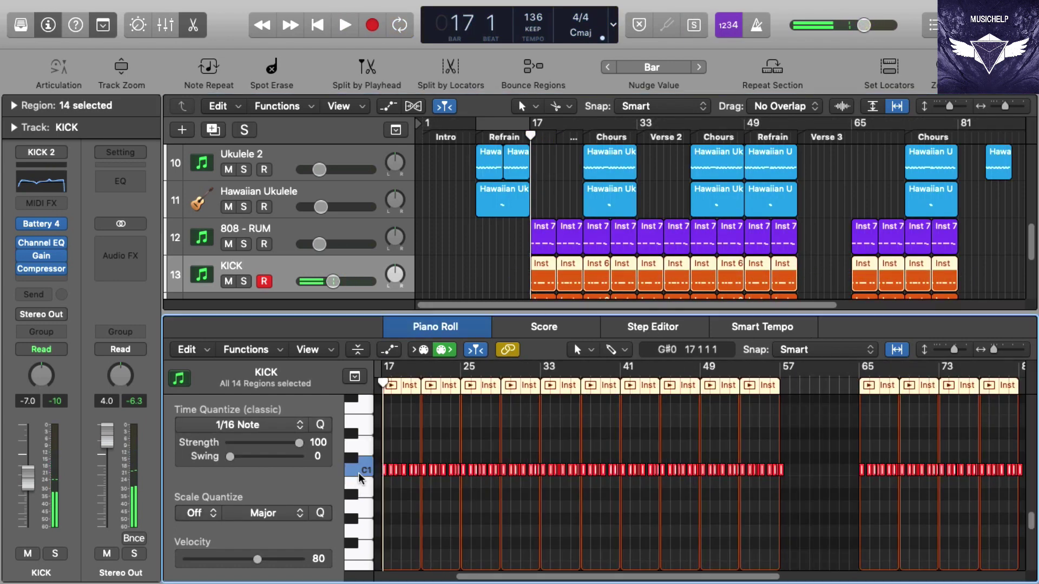
left_click_drag(290, 560, 284, 561)
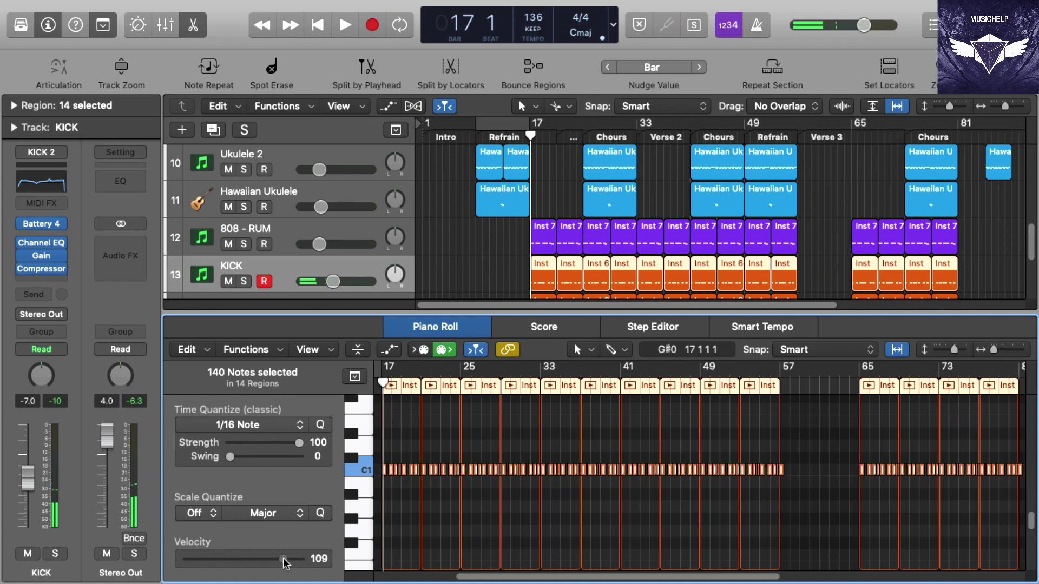
Step: Audition the first region of track 14, starting at bar 17, in a loop
scroll(579, 242, "down", 3)
left_click(546, 232)
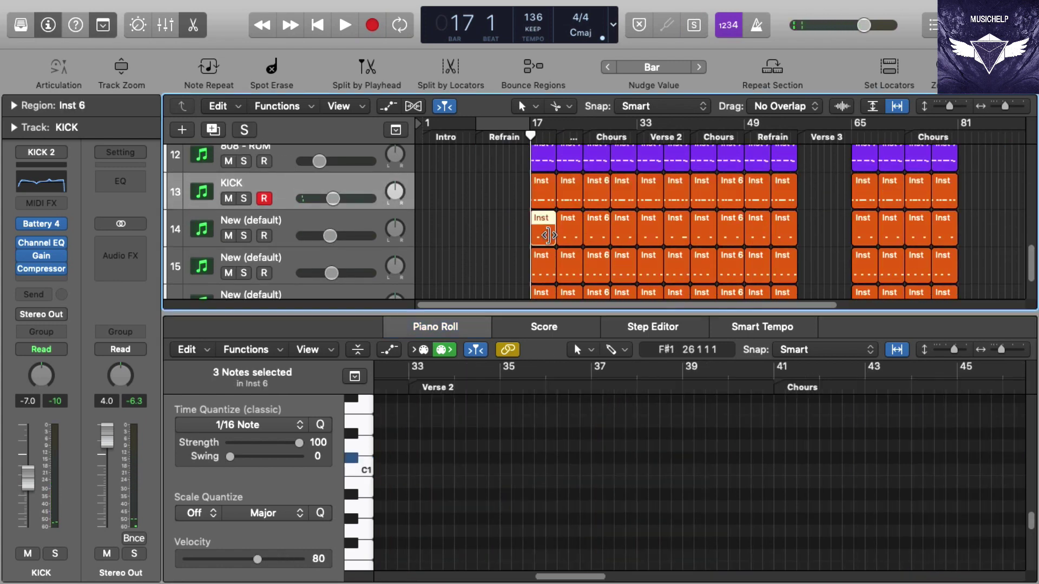
left_click(403, 395)
key("space")
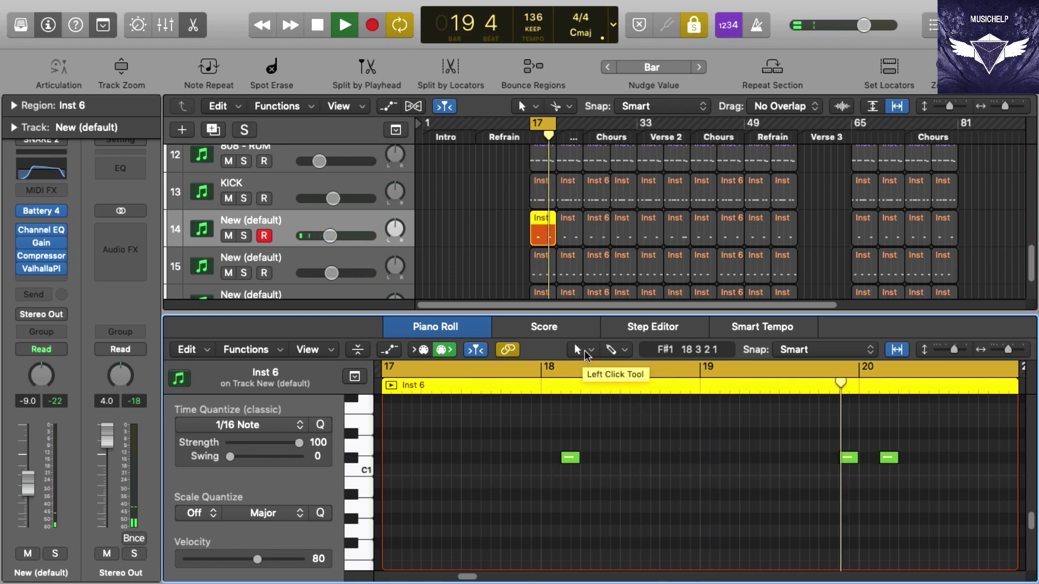
key("space")
Step: Rename tracks 14, 15 and 16 as SNARE, CLAP and Hi-HAT
double_click(252, 218)
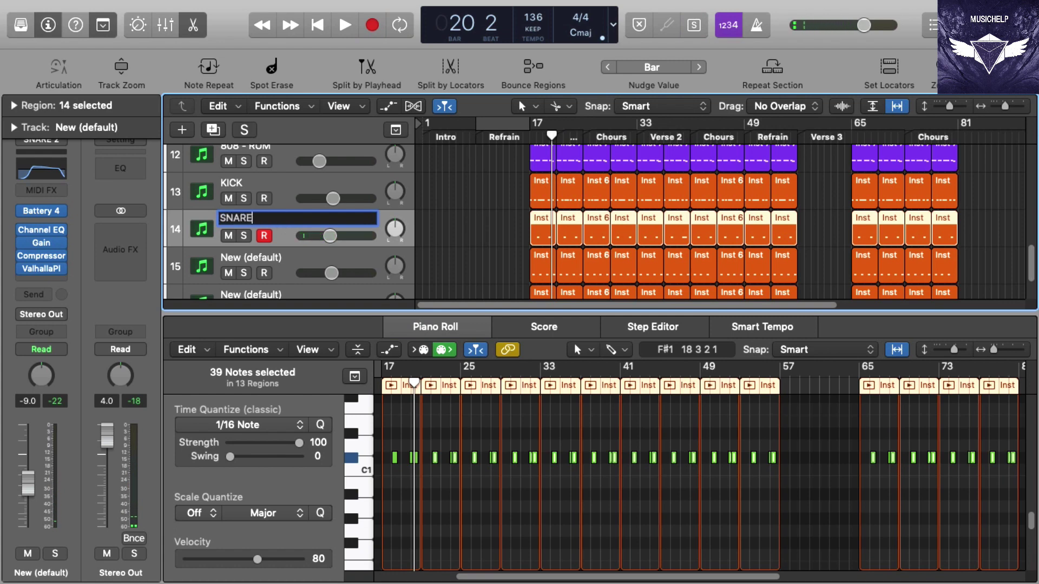
type("SNARE")
key("Tab")
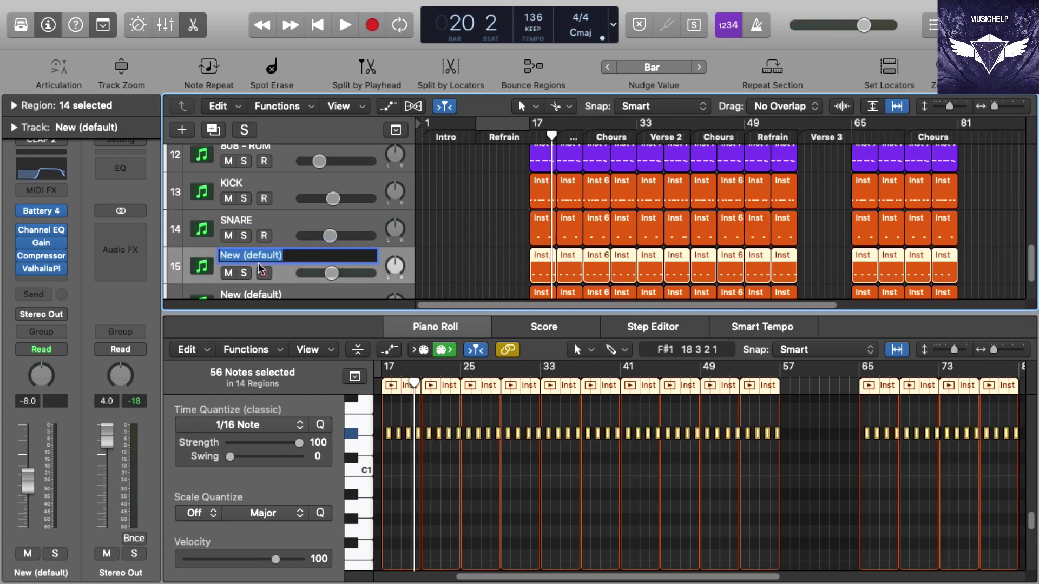
type("CLAP")
key("Tab")
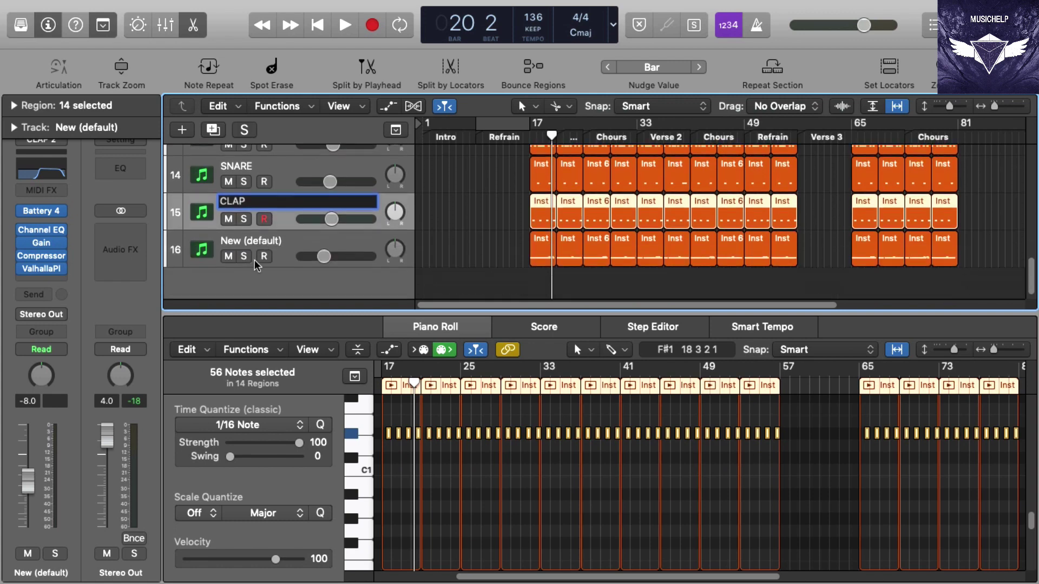
type("Hi-HAT")
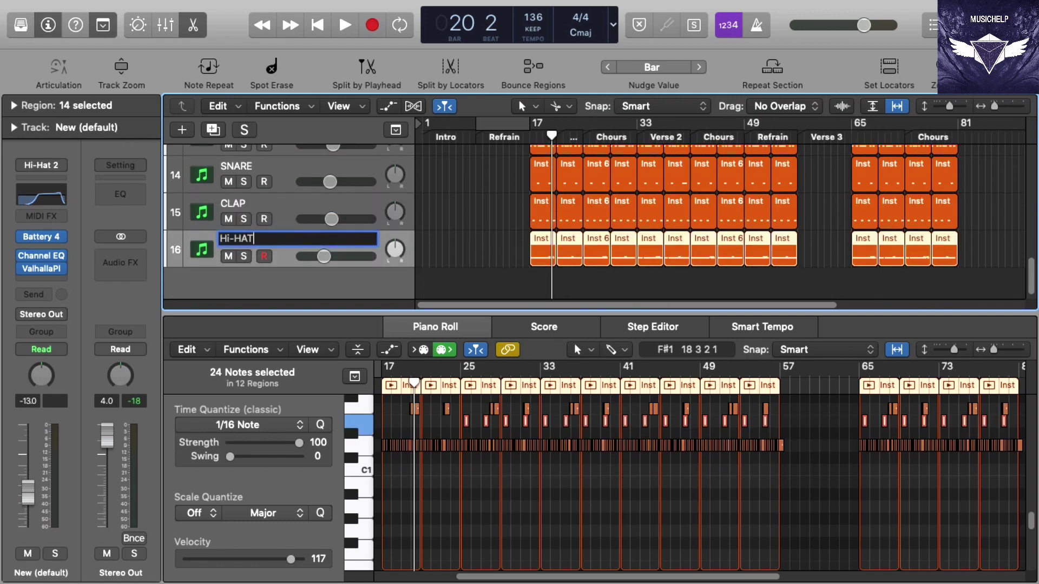
Step: Audition the first CLAP region, starting at bar 17, in a loop
left_click(275, 200)
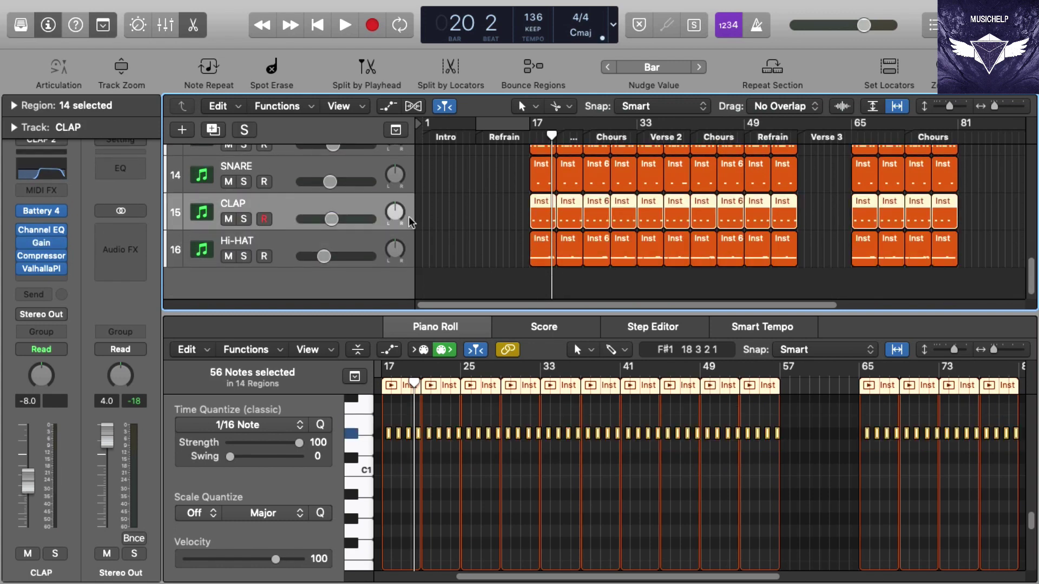
left_click(521, 213)
left_click(538, 208)
left_click(391, 385)
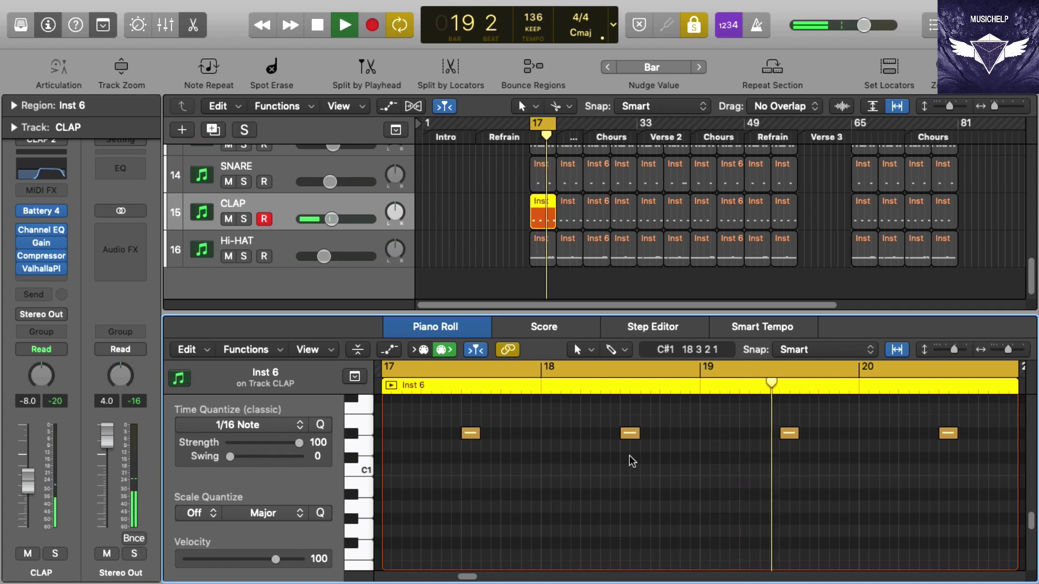
key("space")
key("ctrl+s")
key("c")
Step: Audition the first Hi-HAT region, starting at bar 17, in a loop
left_click(541, 248)
left_click(391, 386)
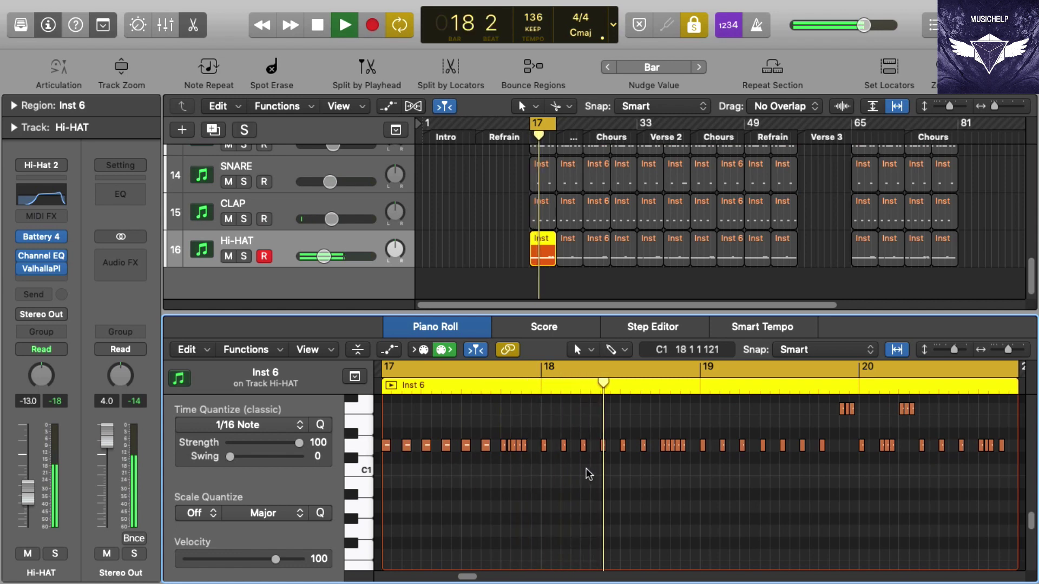
scroll(589, 475, "up", 1)
scroll(591, 474, "up", 2)
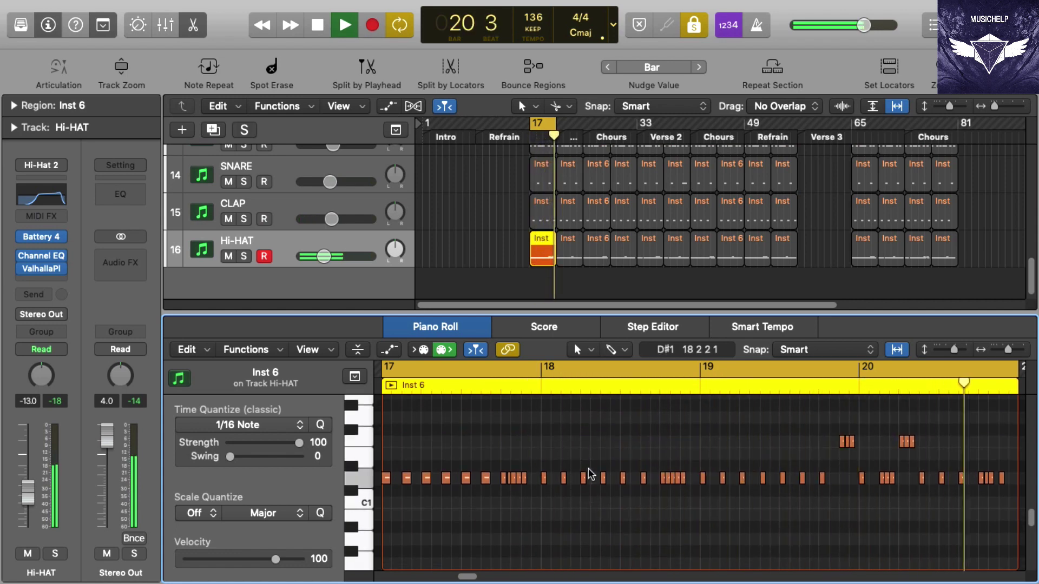
Step: Stop playback with looping turned off, and hide the note editor and the inspector
key("space")
key("c")
key("ctrl+s")
key("e")
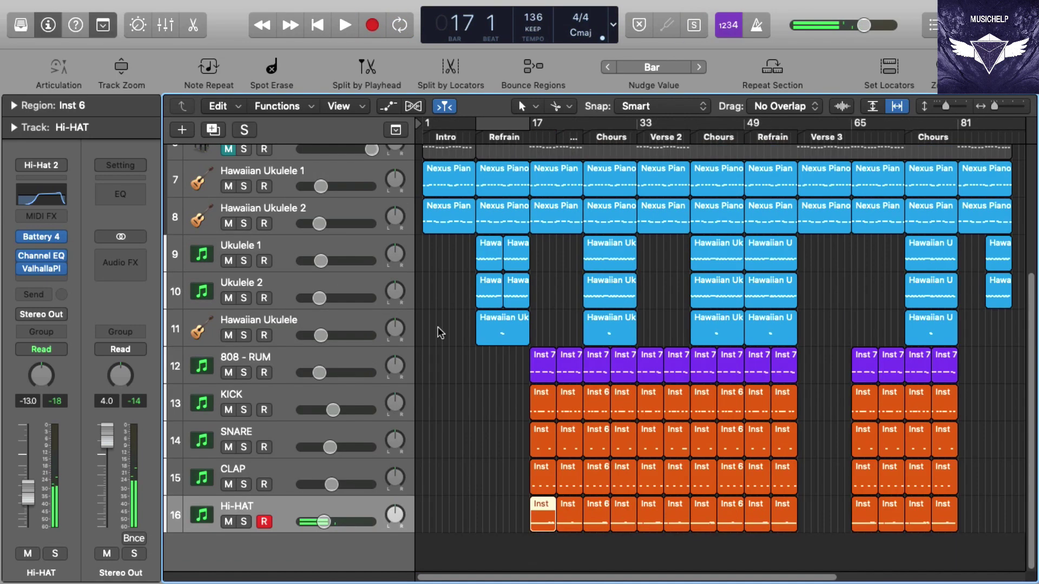
left_click(49, 25)
scroll(407, 207, "up", 2)
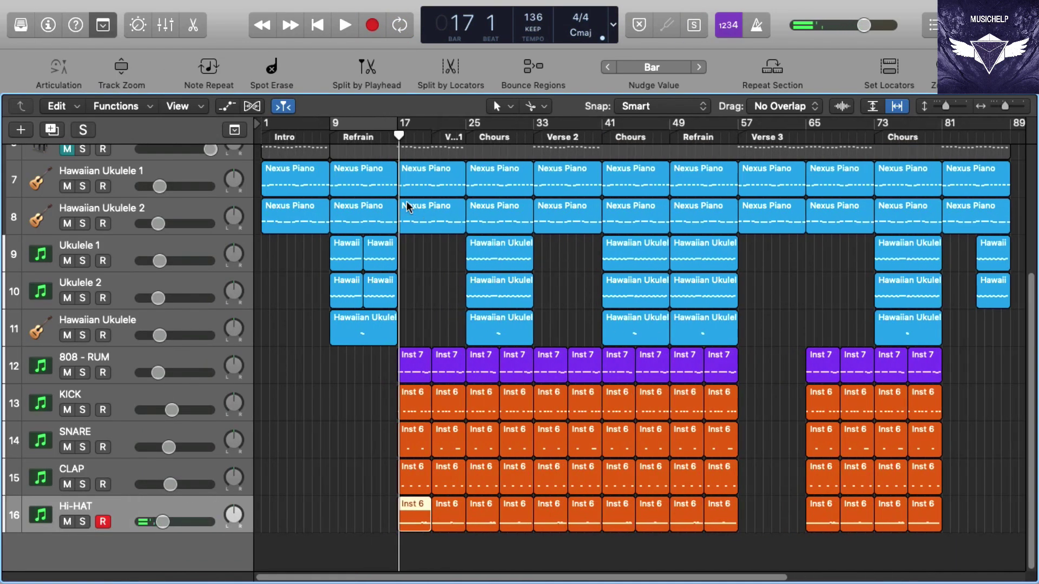
Step: Play the project from bar 1 and move the upper Steinway Grand Piano track directly above Hawaiian Ukulele 1
left_click(269, 138)
key("space")
scroll(336, 202, "up", 5)
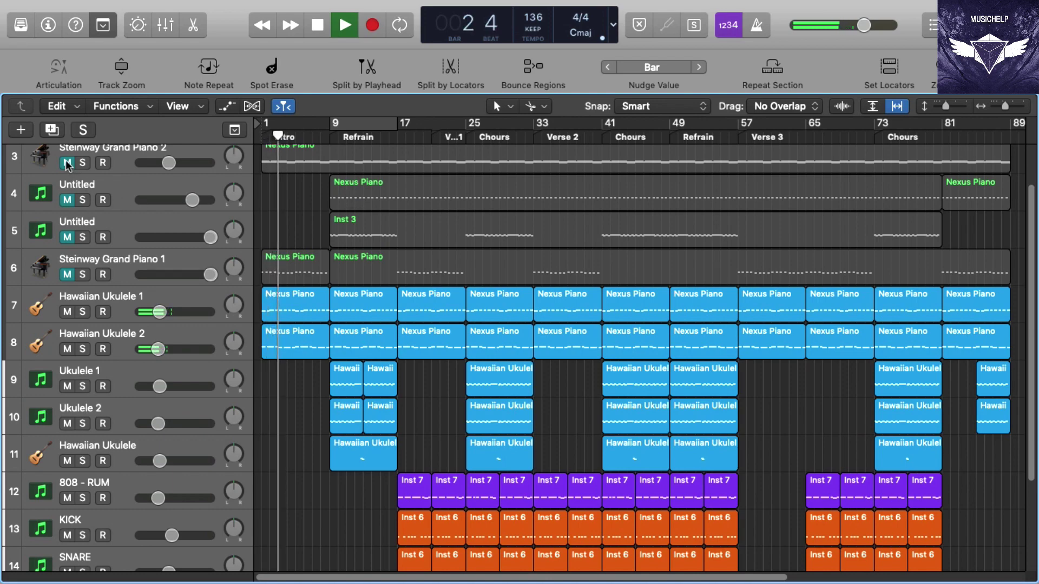
scroll(131, 182, "up", 2)
left_click_drag(115, 182, 146, 325)
scroll(159, 273, "down", 5)
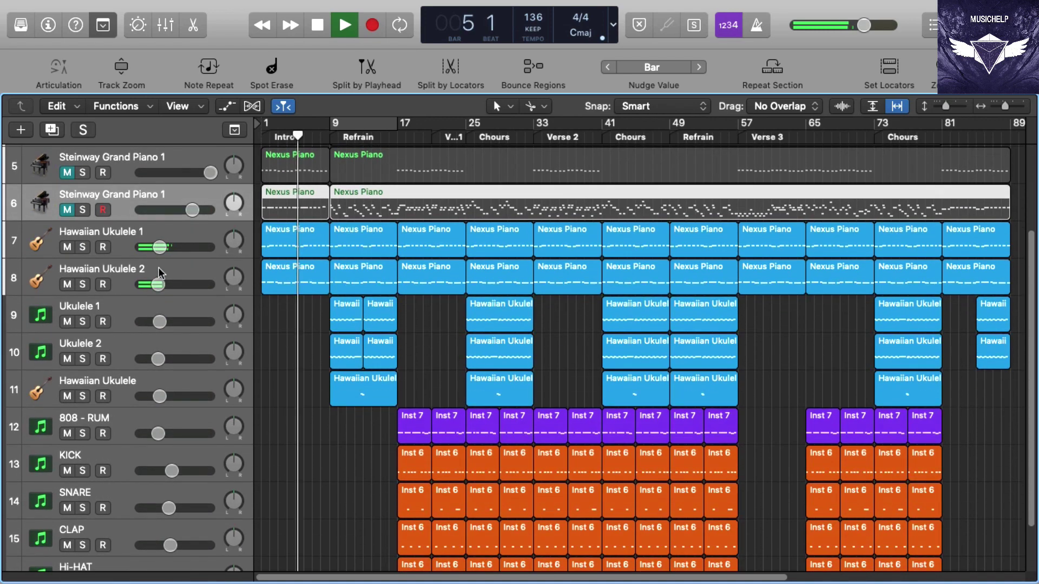
Step: Mute the intro region of track 6, then unmute the track itself and lower its volume
left_click(309, 203)
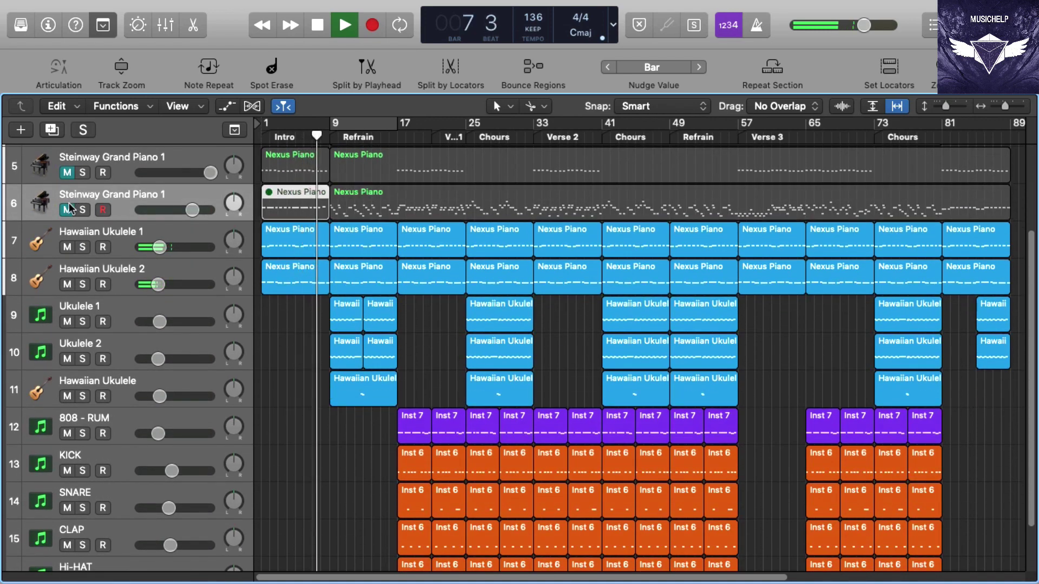
left_click(149, 210)
left_click_drag(180, 212, 164, 213)
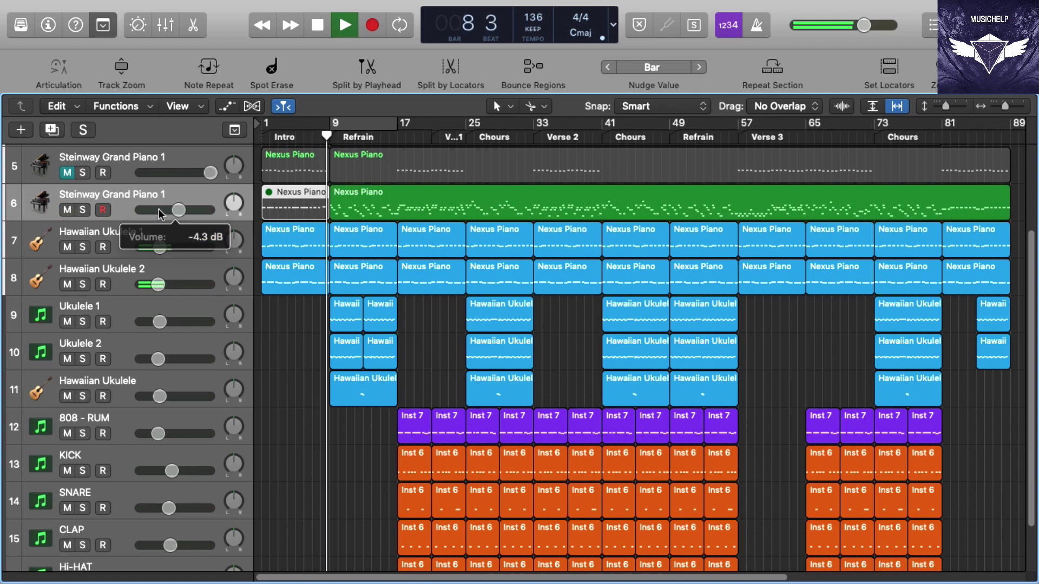
scroll(159, 211, "down", 8)
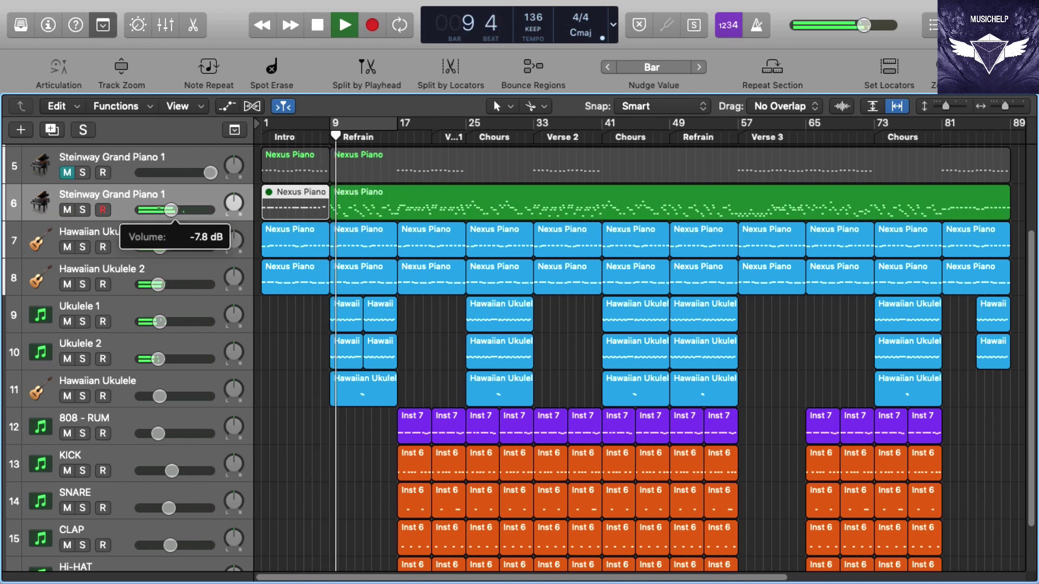
scroll(162, 211, "up", 3)
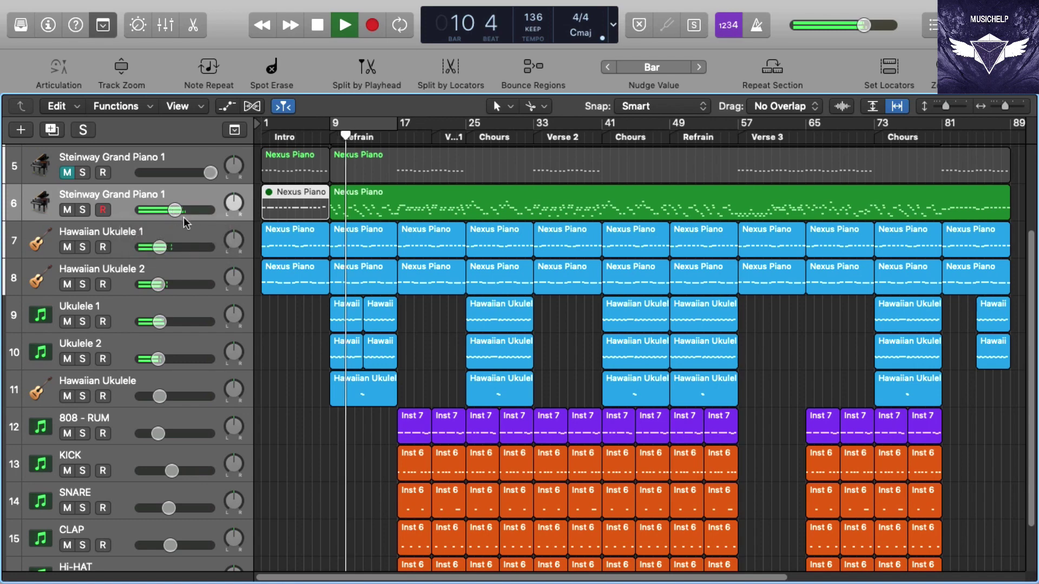
scroll(337, 237, "down", 2)
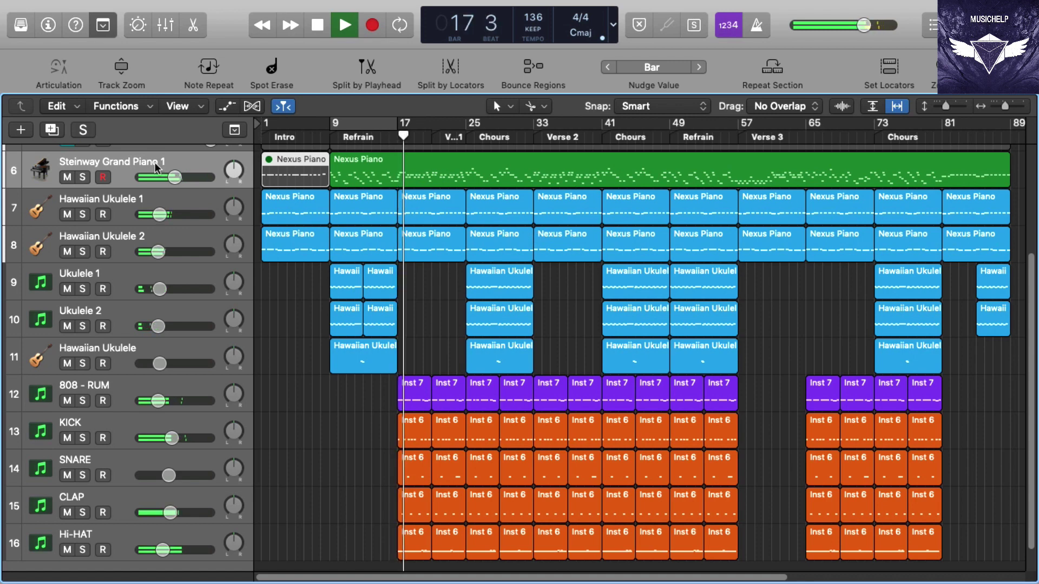
left_click_drag(155, 177, 148, 177)
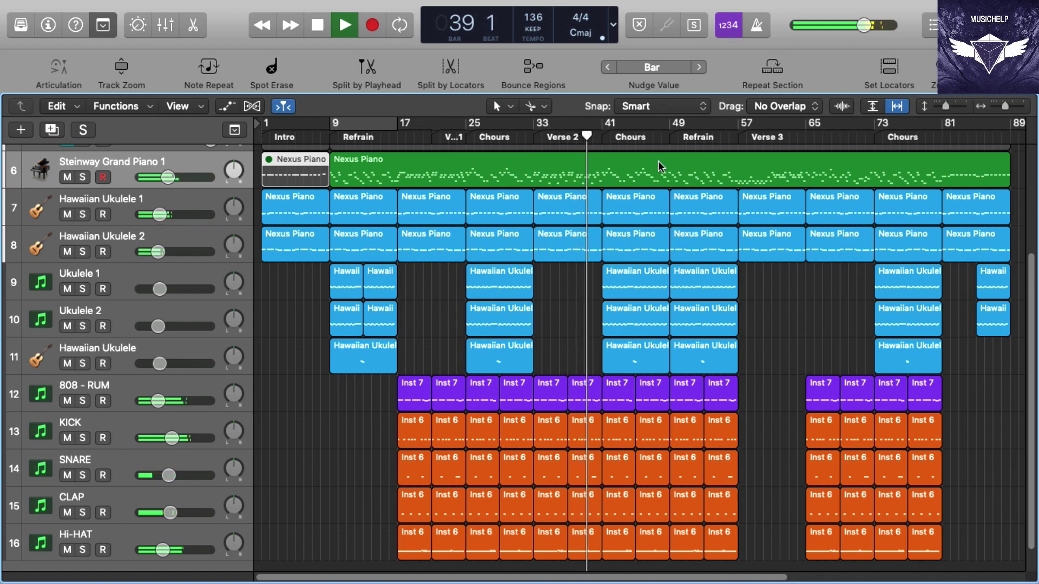
Step: Split the long piano region on track 6 at bar 49 and mute the part from bar 49 onward
key("z")
key("z")
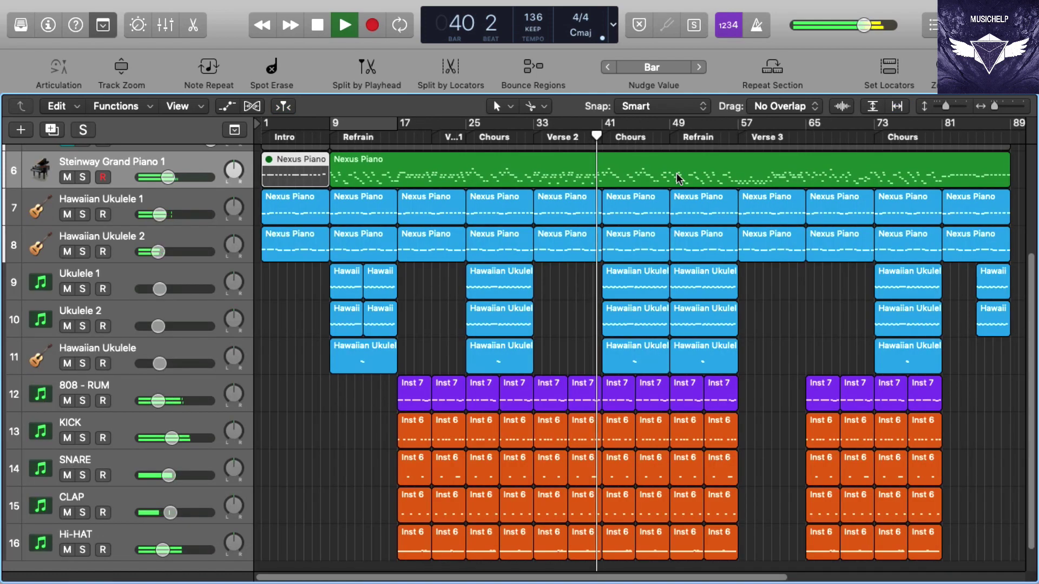
left_click(676, 179, "super")
key("ctrl+m")
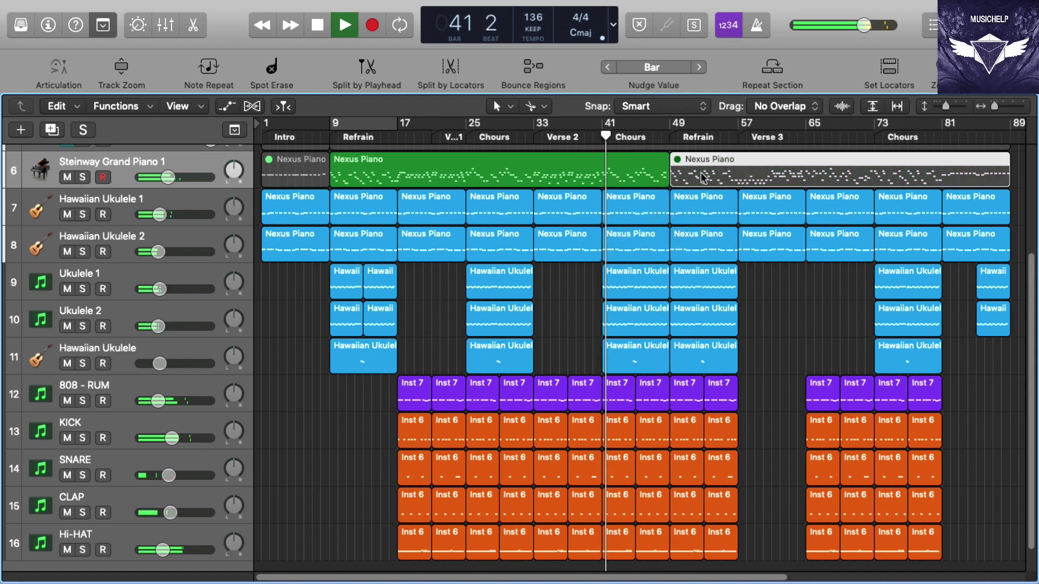
Step: Mute the Refrain regions from bar 49 on tracks 7 to 16, then reactivate those on tracks 11 to 16
left_click_drag(688, 565, 725, 218)
key("ctrl+m")
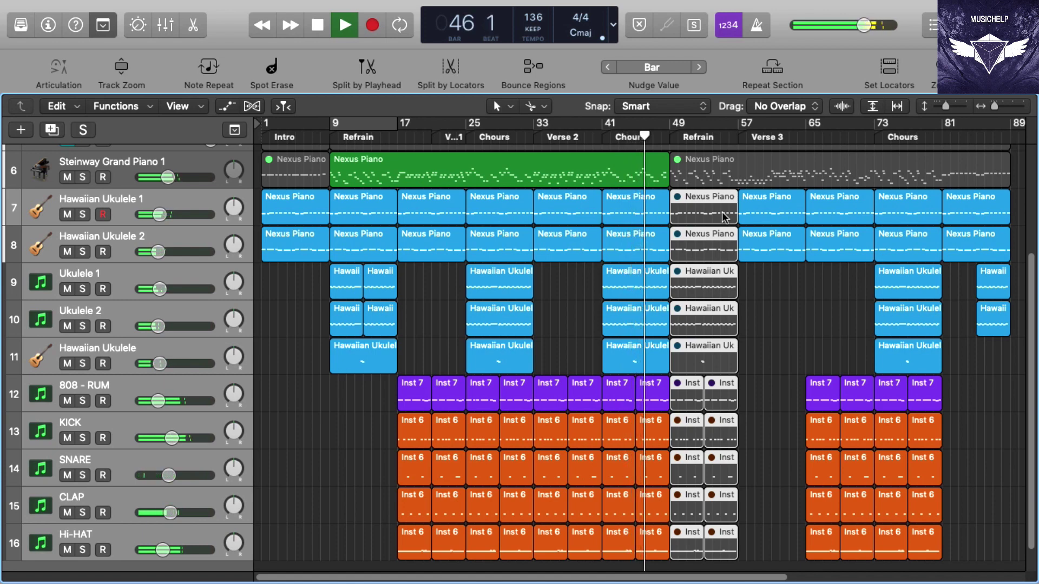
left_click(752, 469)
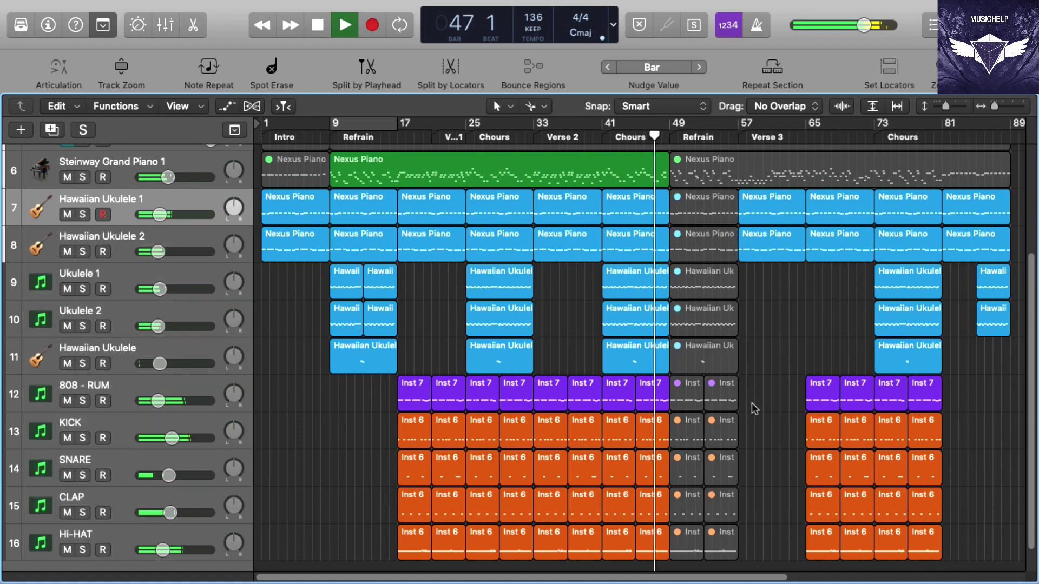
left_click_drag(754, 349, 698, 541)
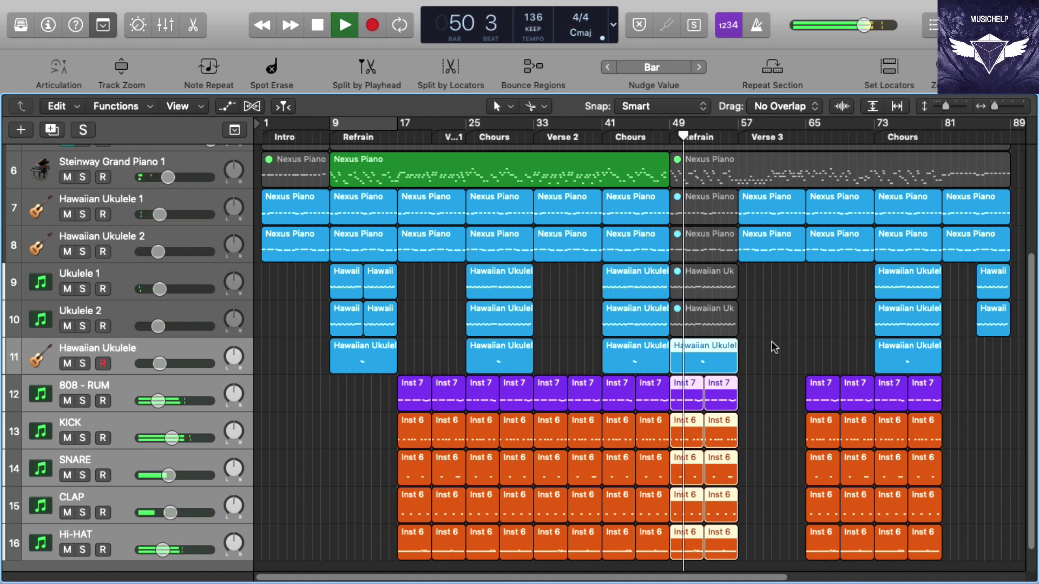
Step: Mute the Verse 3 regions at bar 57 on Hawaiian Ukulele 1 and Hawaiian Ukulele 2
left_click_drag(771, 341, 764, 217)
key("ctrl+m")
left_click(743, 311)
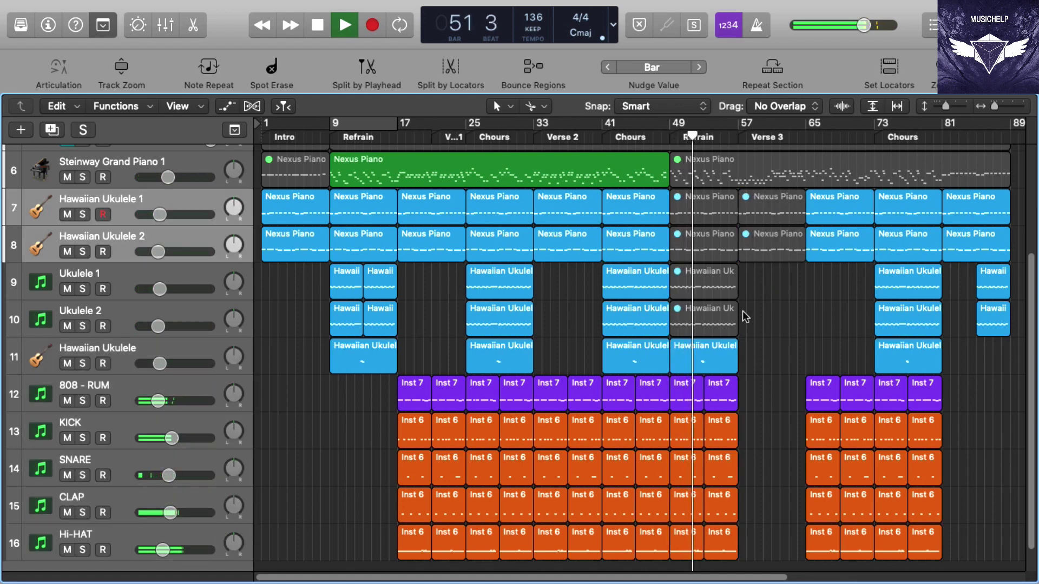
Step: Unmute the Refrain regions at bar 49 on tracks 10, 9, 8 and 7 one by one during playback
left_click(702, 319)
key("ctrl+m")
left_click(709, 281)
key("ctrl+m")
left_click(702, 234)
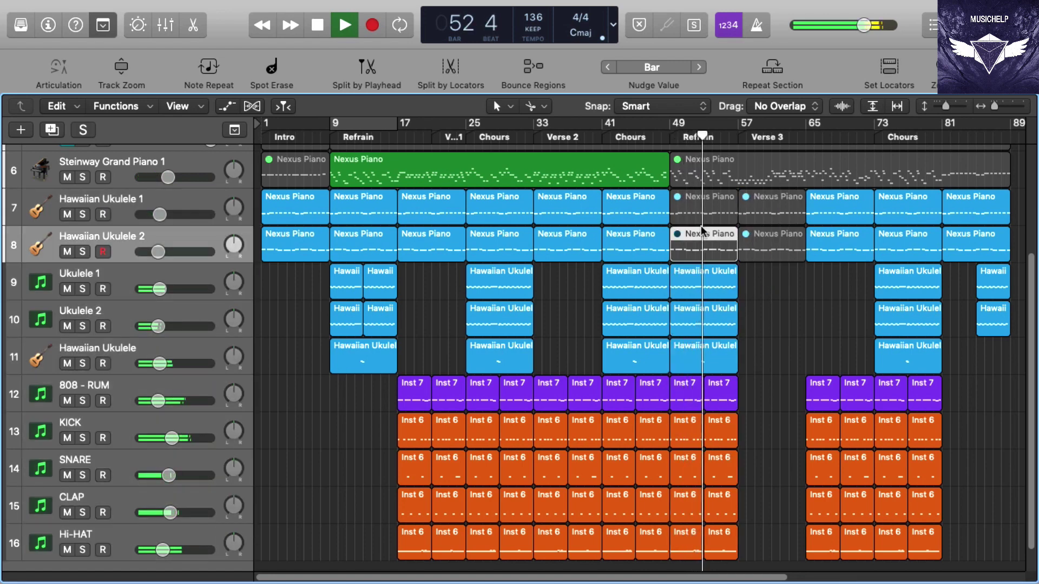
key("m")
left_click(705, 212)
key("m")
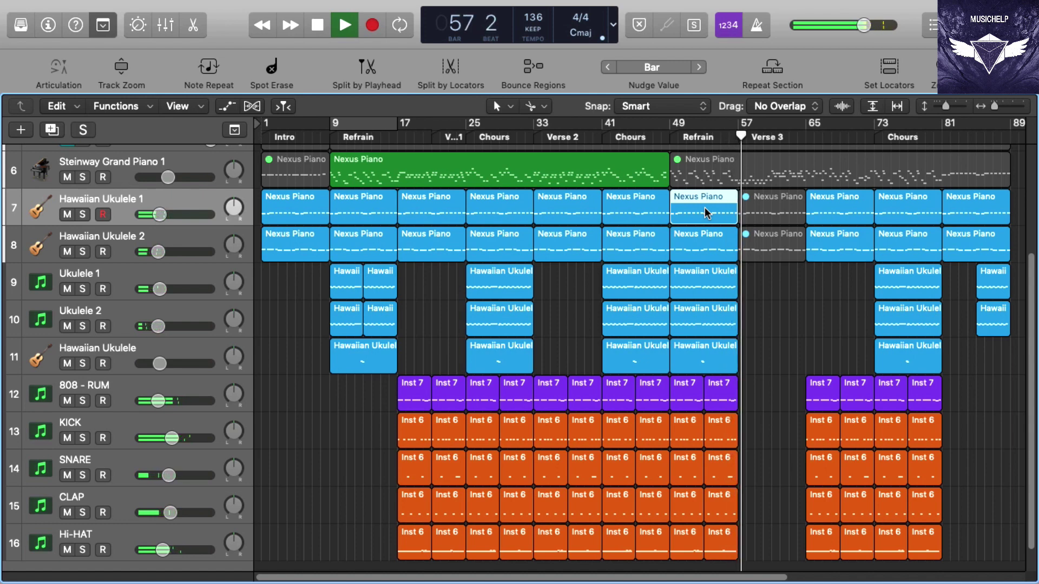
Step: Stop playback, unmute the Verse 3 ukulele regions and both muted piano regions on track 6, and return to bar 1
key("space")
left_click_drag(785, 292, 781, 206)
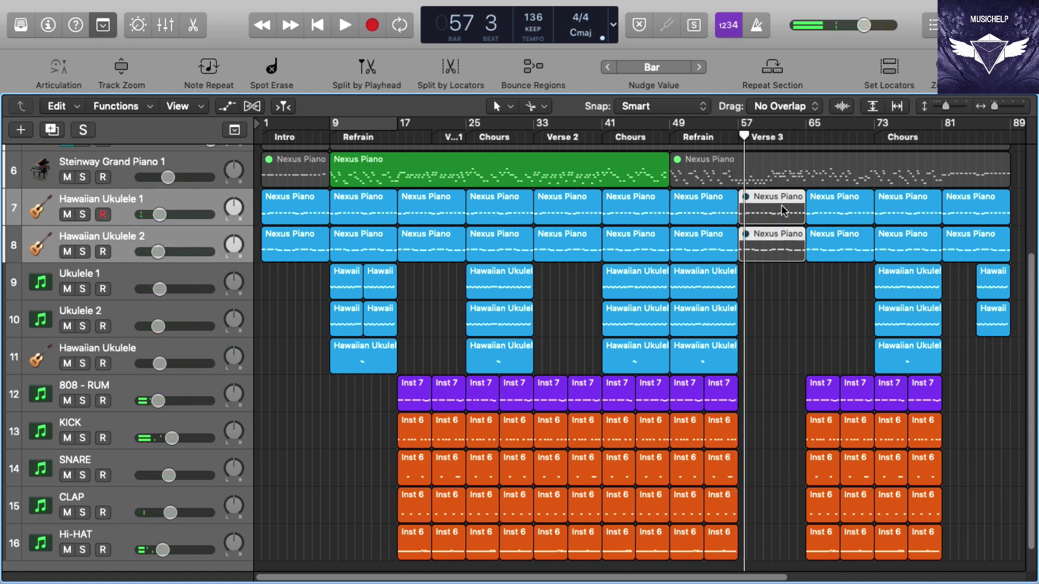
key("ctrl+m")
left_click(783, 172)
key("ctrl+m")
left_click(275, 179)
key("ctrl+m")
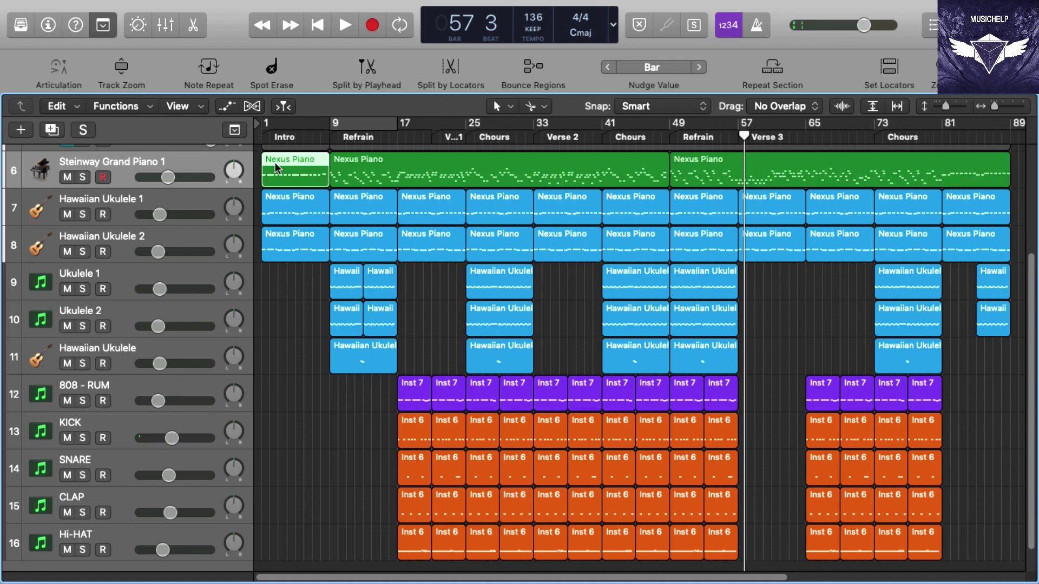
left_click(264, 136)
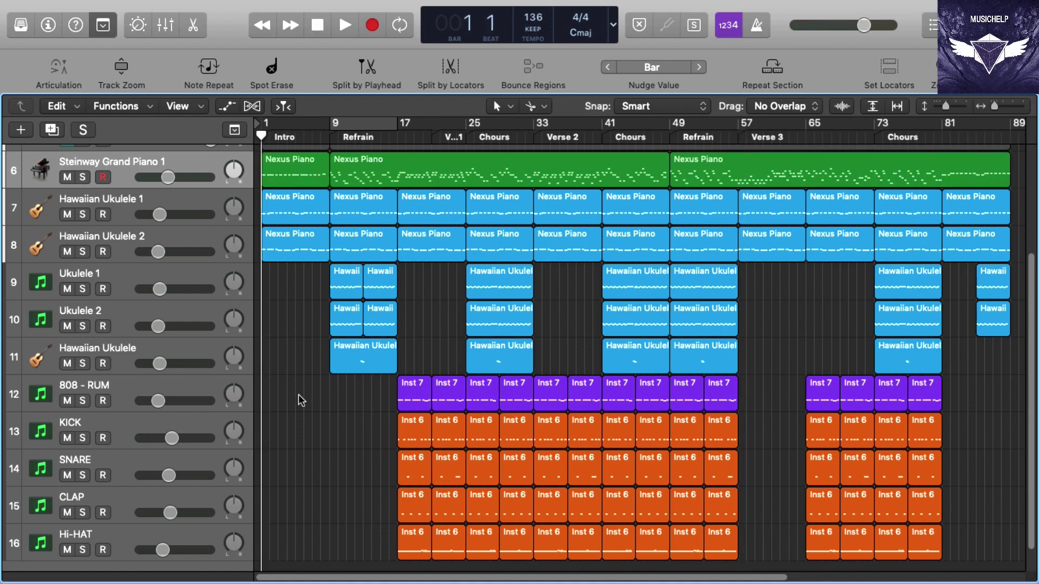